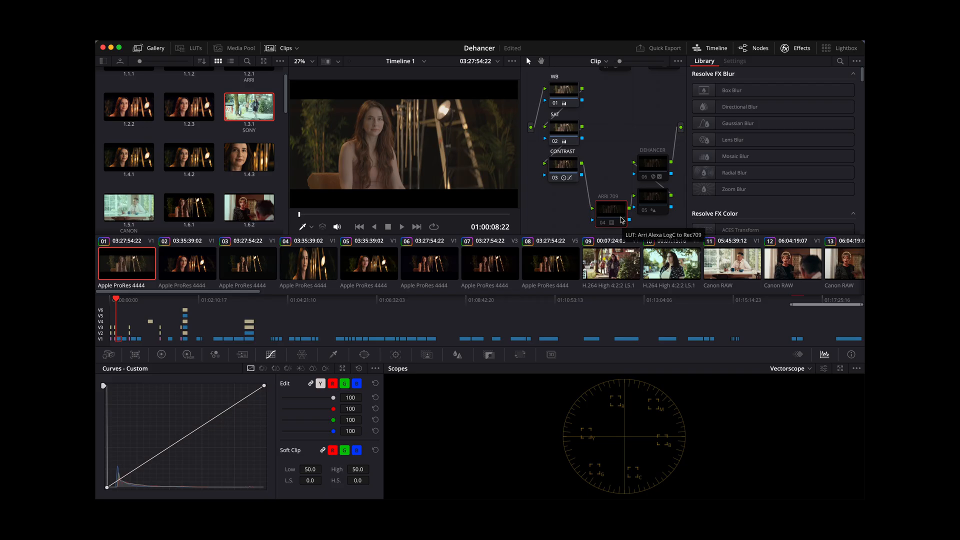
- Enable the ARRI 709 node, node 05 and the DEHANCER node, and compare the image with DEHANCER off and on
{"action": "key", "text": "super+d"}
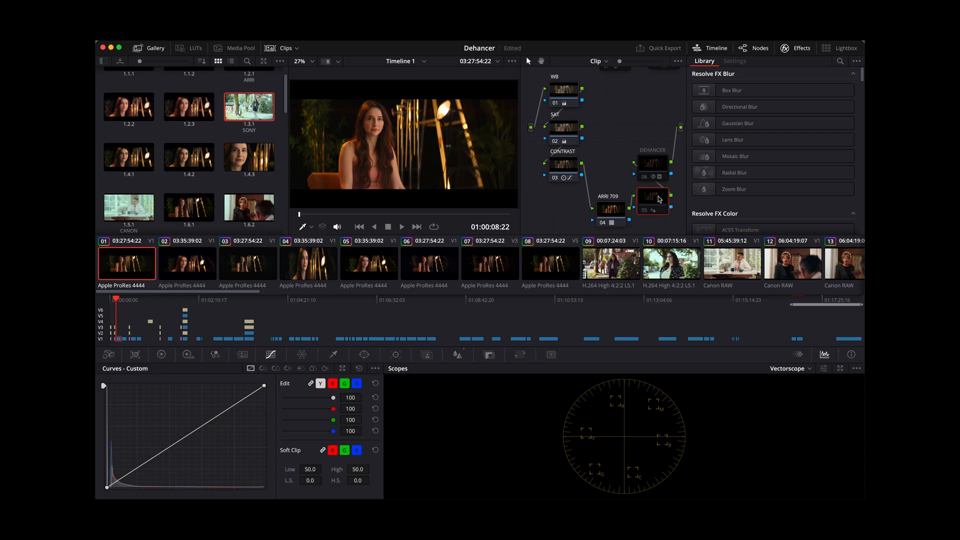
{"action": "left_click", "coordinate": [658, 199]}
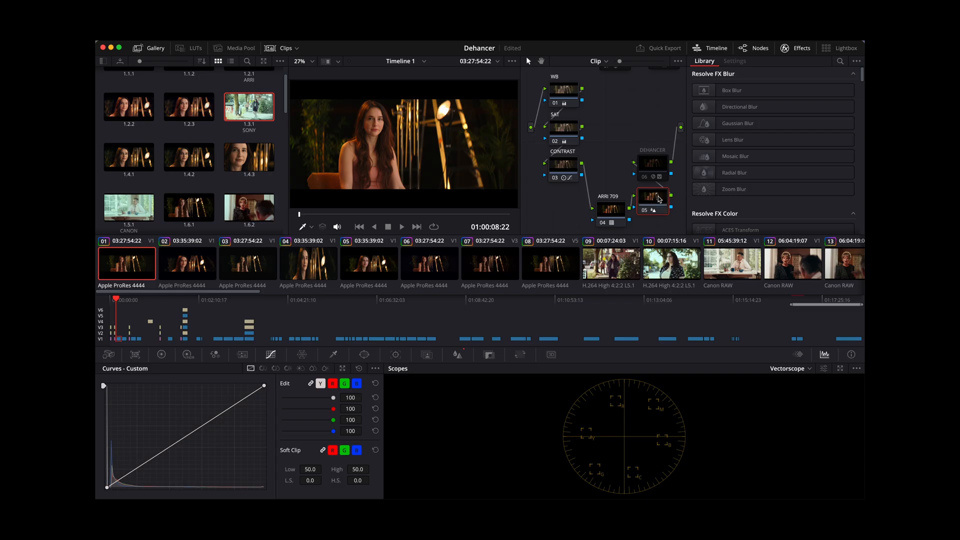
{"action": "left_click", "coordinate": [658, 165]}
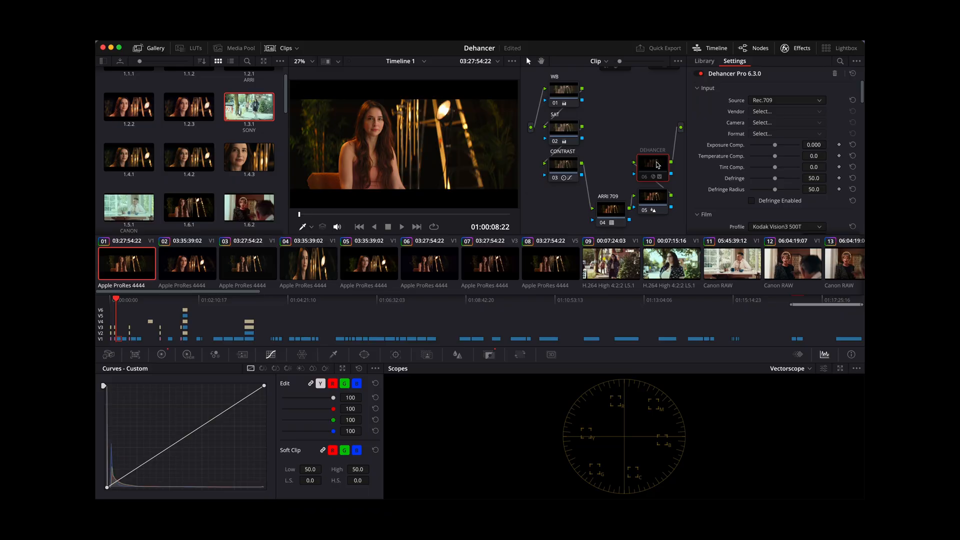
{"action": "key", "text": "ctrl+d"}
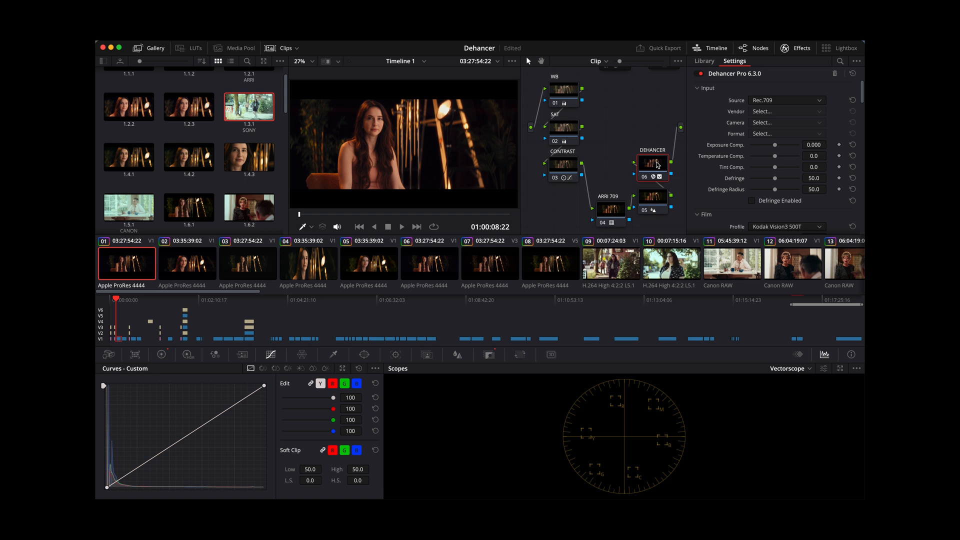
{"action": "key", "text": "ctrl+d"}
{"action": "key", "text": "ctrl+d"}
{"action": "key", "text": "super+d"}
{"action": "key", "text": "super+d"}
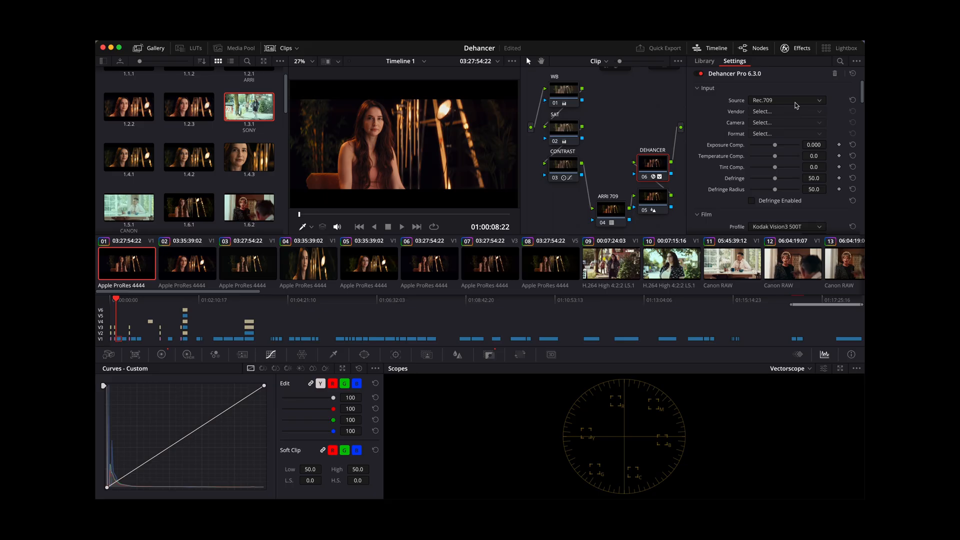
- Look through the Dehancer Pro settings from Input down to Halation and return to the Input section
{"action": "scroll", "coordinate": [797, 105], "scroll_direction": "down", "scroll_amount": 5}
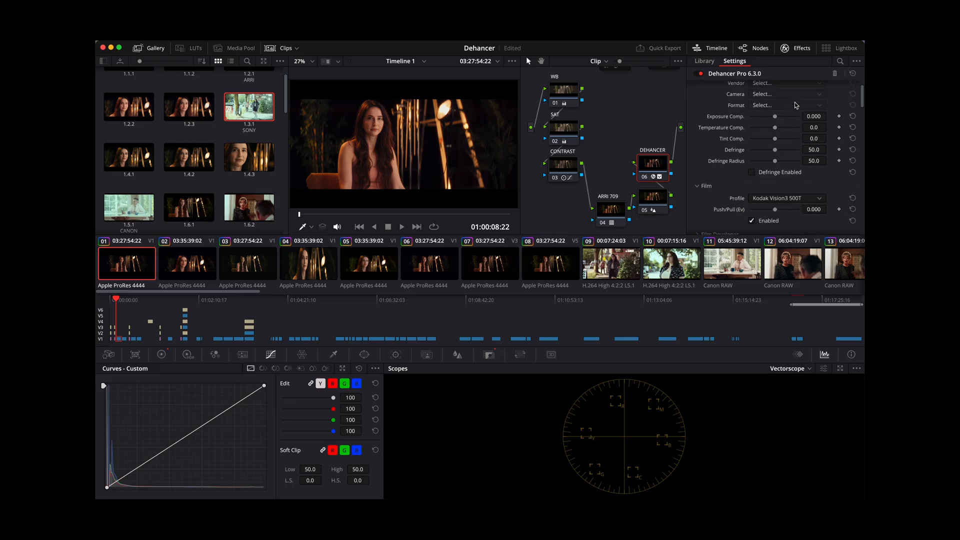
{"action": "scroll", "coordinate": [796, 105], "scroll_direction": "up", "scroll_amount": 5}
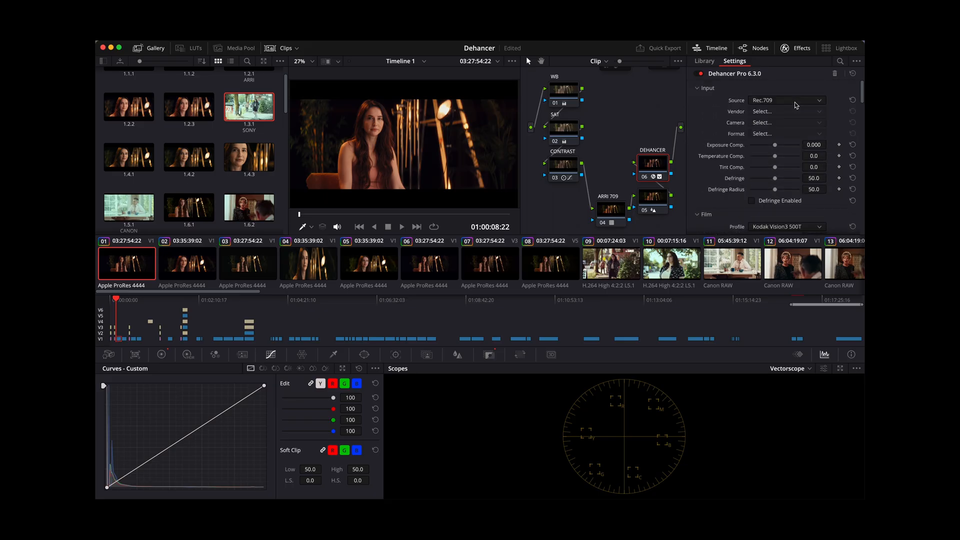
{"action": "scroll", "coordinate": [796, 105], "scroll_direction": "down", "scroll_amount": 4}
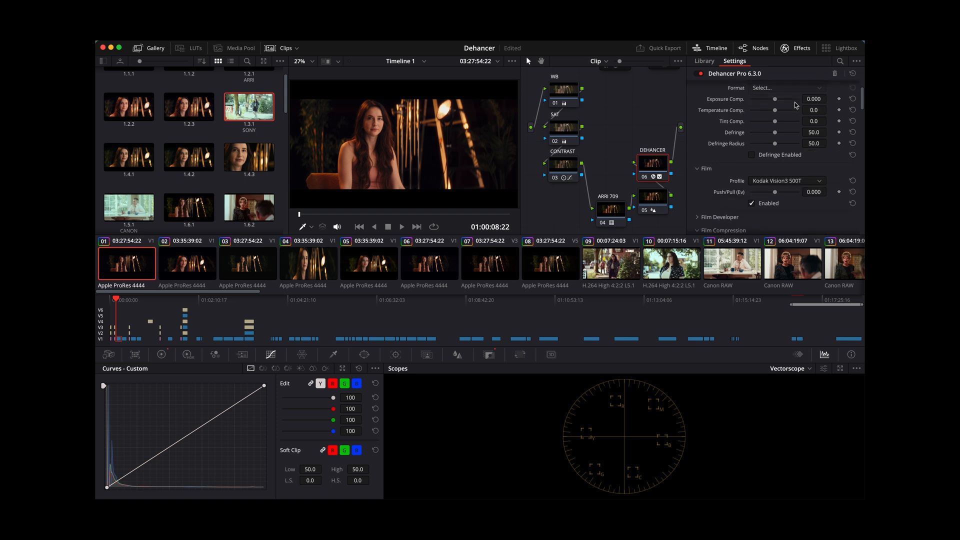
{"action": "scroll", "coordinate": [797, 105], "scroll_direction": "up", "scroll_amount": 4}
{"action": "scroll", "coordinate": [796, 105], "scroll_direction": "down", "scroll_amount": 4}
{"action": "scroll", "coordinate": [797, 105], "scroll_direction": "down", "scroll_amount": 10}
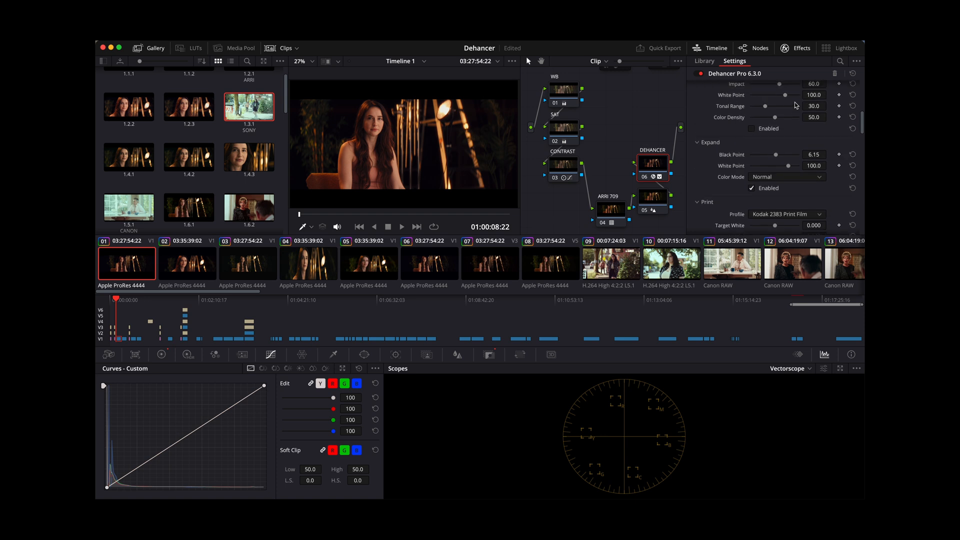
{"action": "scroll", "coordinate": [796, 105], "scroll_direction": "down", "scroll_amount": 15}
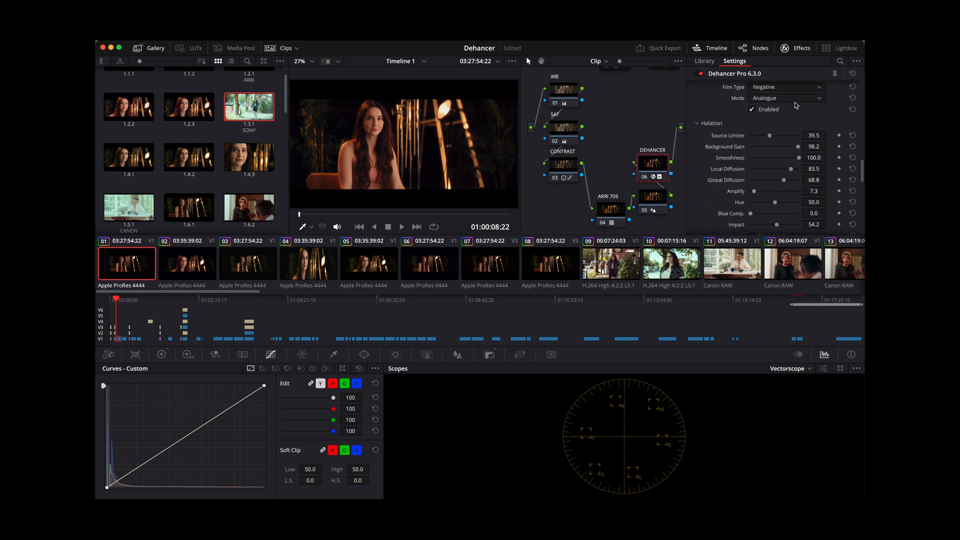
{"action": "scroll", "coordinate": [796, 104], "scroll_direction": "up", "scroll_amount": 20}
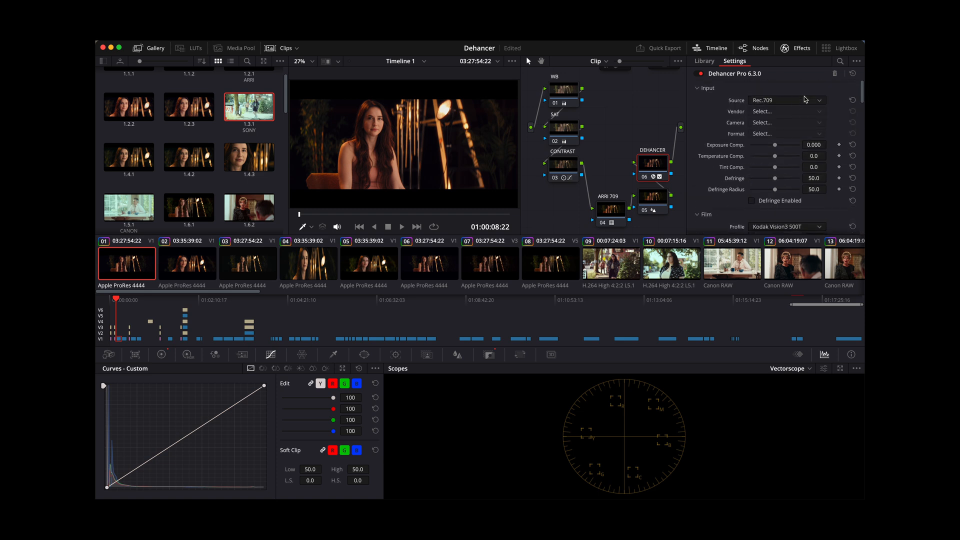
- Compare the image without the Kodak Vision3 500T film profile, re-enable it, and try a Push/Pull change before resetting it
{"action": "scroll", "coordinate": [788, 139], "scroll_direction": "down", "scroll_amount": 3}
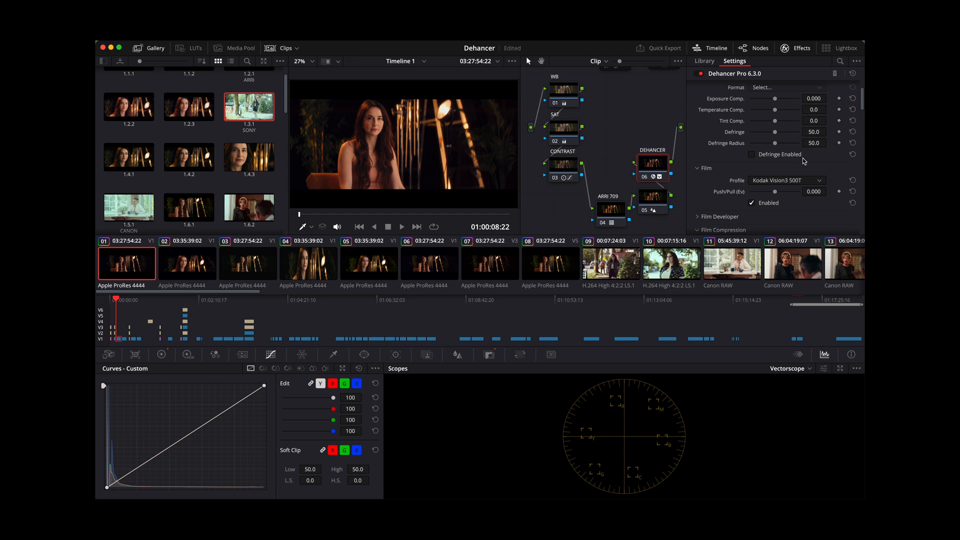
{"action": "scroll", "coordinate": [804, 160], "scroll_direction": "down", "scroll_amount": 3}
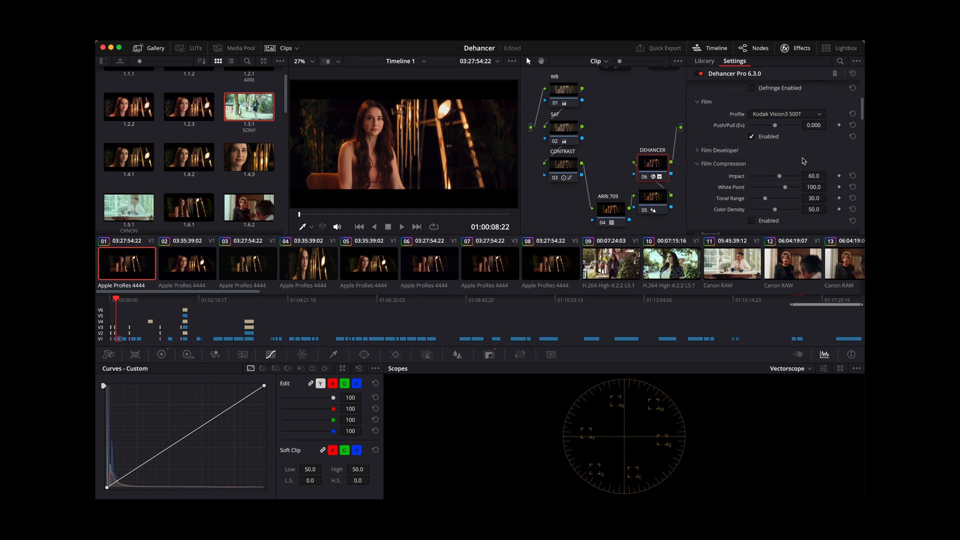
{"action": "left_click", "coordinate": [751, 137]}
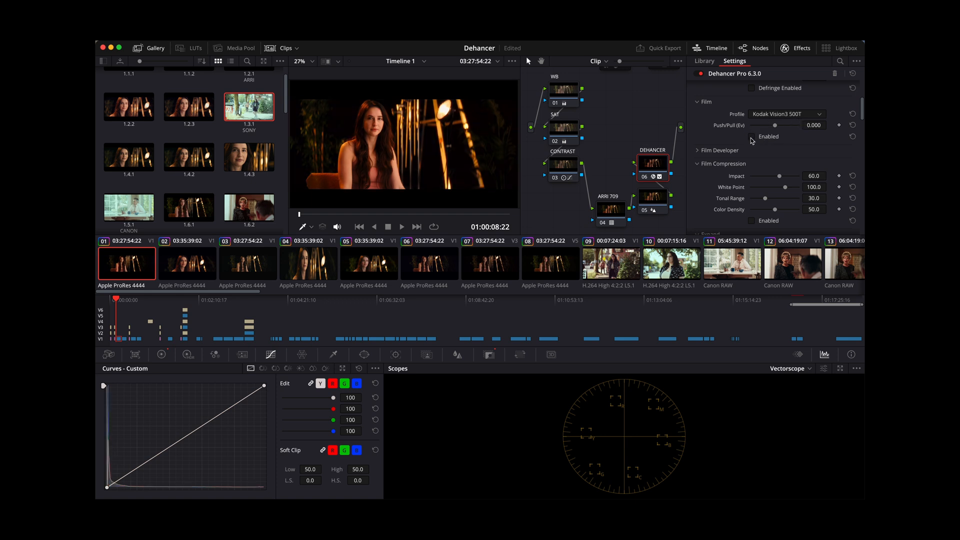
{"action": "left_click", "coordinate": [752, 137]}
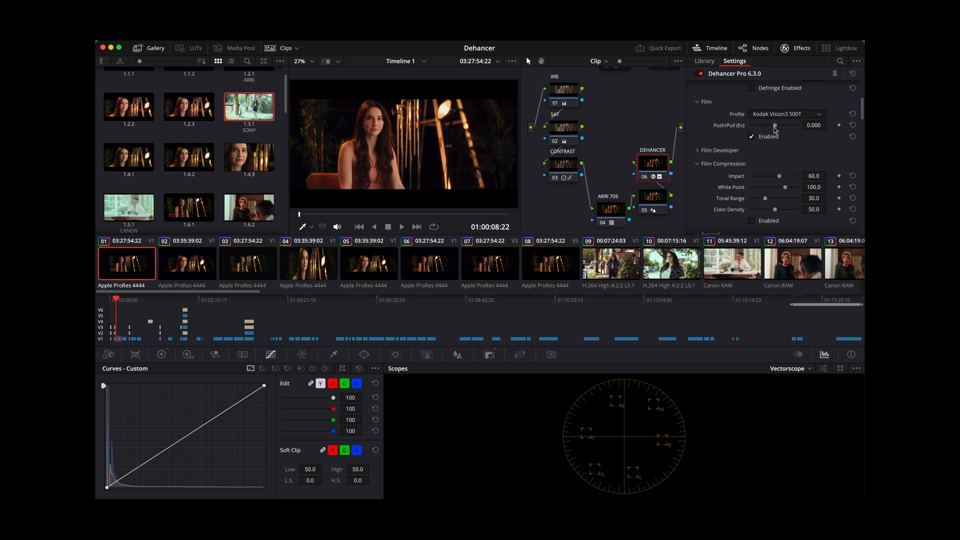
{"action": "mouse_move", "coordinate": [774, 127]}
{"action": "left_mouse_down"}
{"action": "mouse_move", "coordinate": [751, 133]}
{"action": "mouse_move", "coordinate": [809, 137]}
{"action": "mouse_move", "coordinate": [728, 144]}
{"action": "mouse_move", "coordinate": [776, 144]}
{"action": "left_mouse_up"}
{"action": "left_click", "coordinate": [853, 125]}
- Expand the Film Developer settings and try toggling Film Compression for the DEHANCER node
{"action": "scroll", "coordinate": [771, 176], "scroll_direction": "down", "scroll_amount": 2}
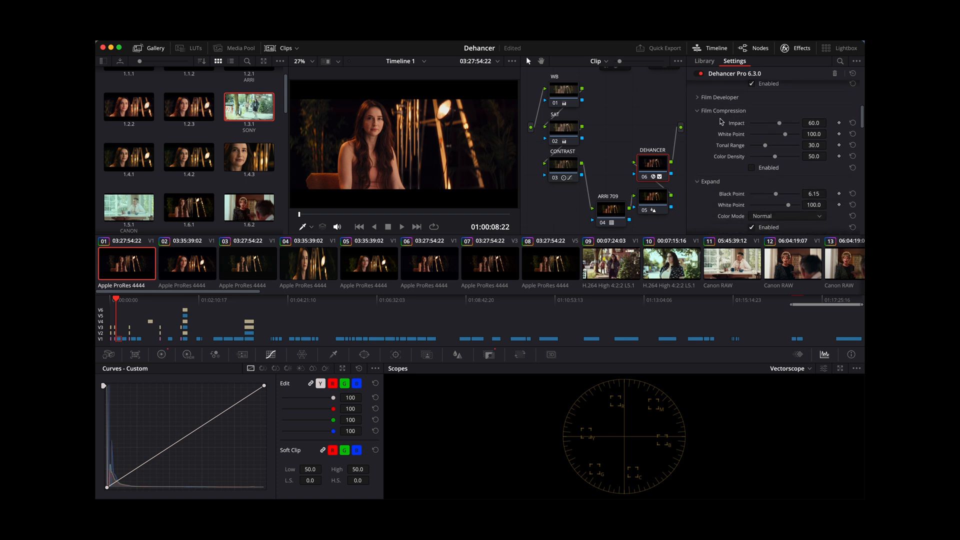
{"action": "left_click", "coordinate": [698, 98]}
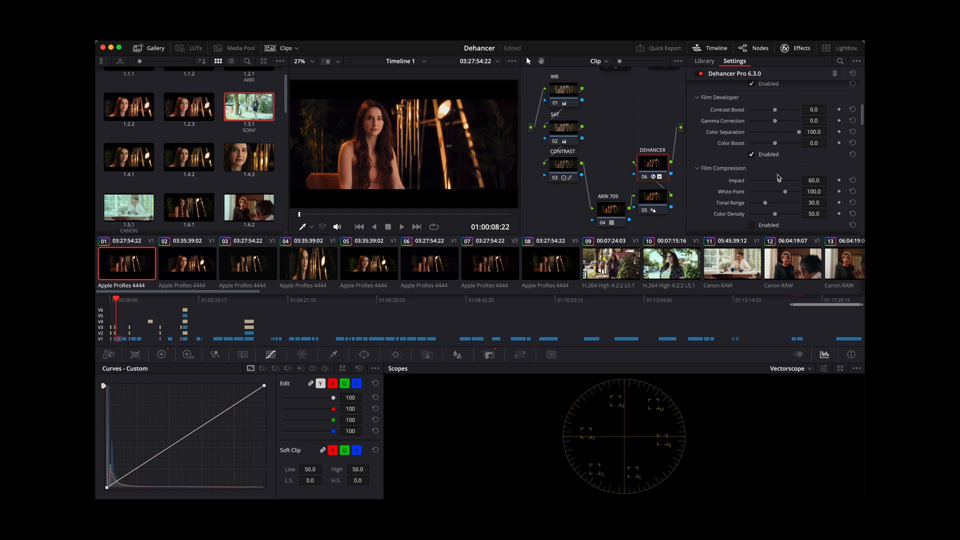
{"action": "scroll", "coordinate": [800, 135], "scroll_direction": "down", "scroll_amount": 3}
{"action": "scroll", "coordinate": [801, 118], "scroll_direction": "down", "scroll_amount": 1}
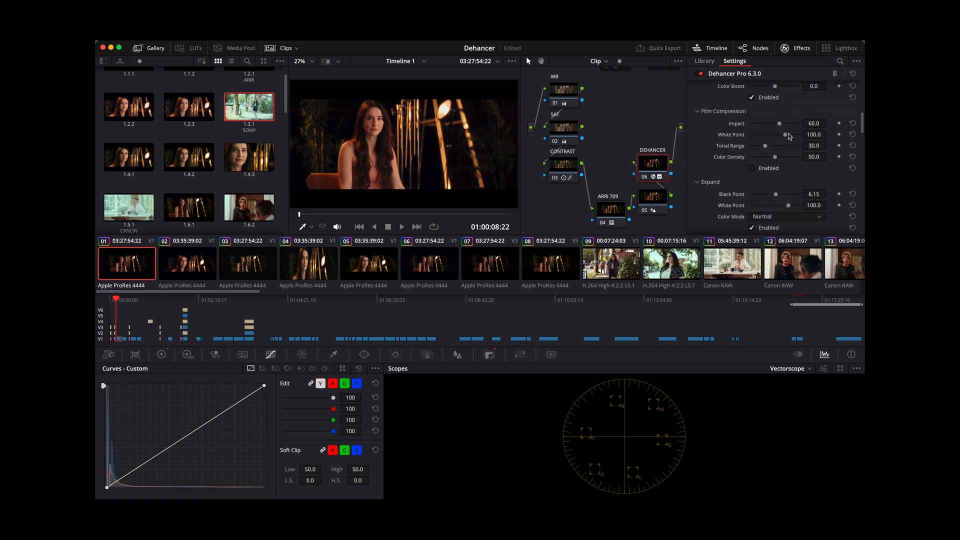
{"action": "left_click", "coordinate": [752, 169]}
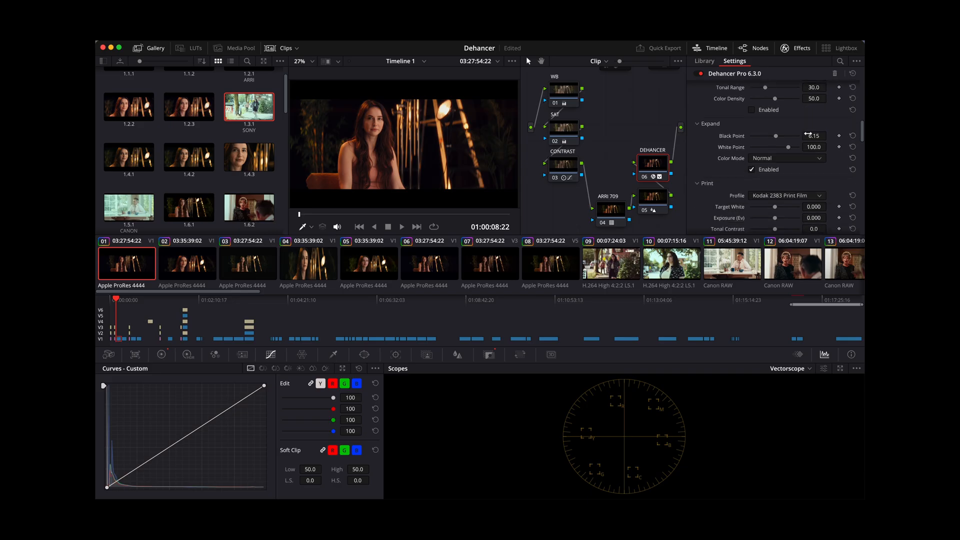
- Try the Linear print profile and switch back to Kodak 2383 Print Film
{"action": "scroll", "coordinate": [808, 134], "scroll_direction": "down", "scroll_amount": 1}
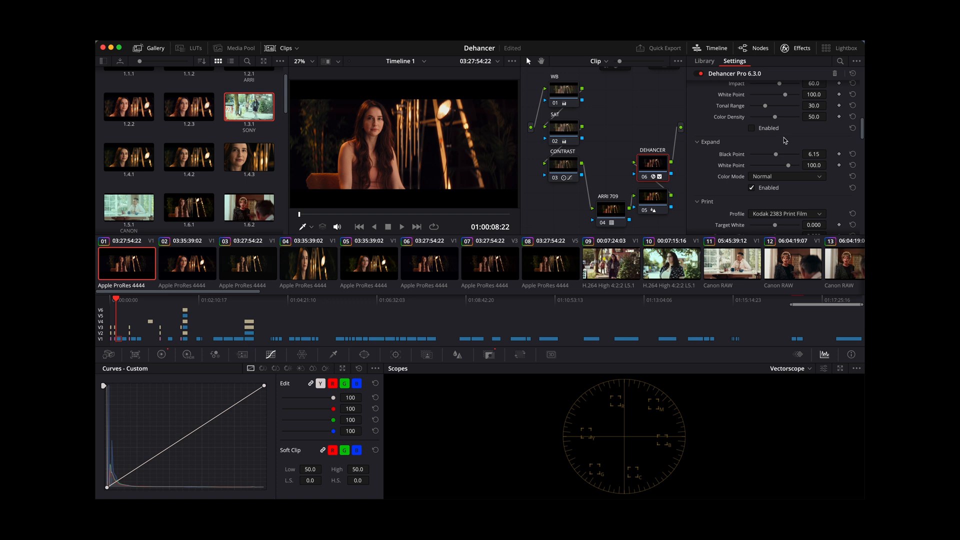
{"action": "scroll", "coordinate": [785, 169], "scroll_direction": "down", "scroll_amount": 5}
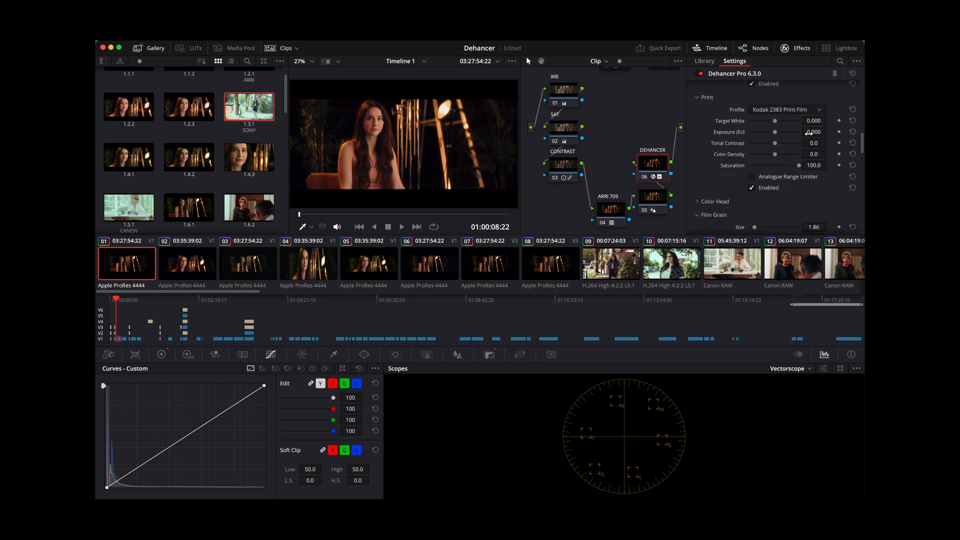
{"action": "left_click", "coordinate": [788, 112]}
{"action": "left_click", "coordinate": [771, 121]}
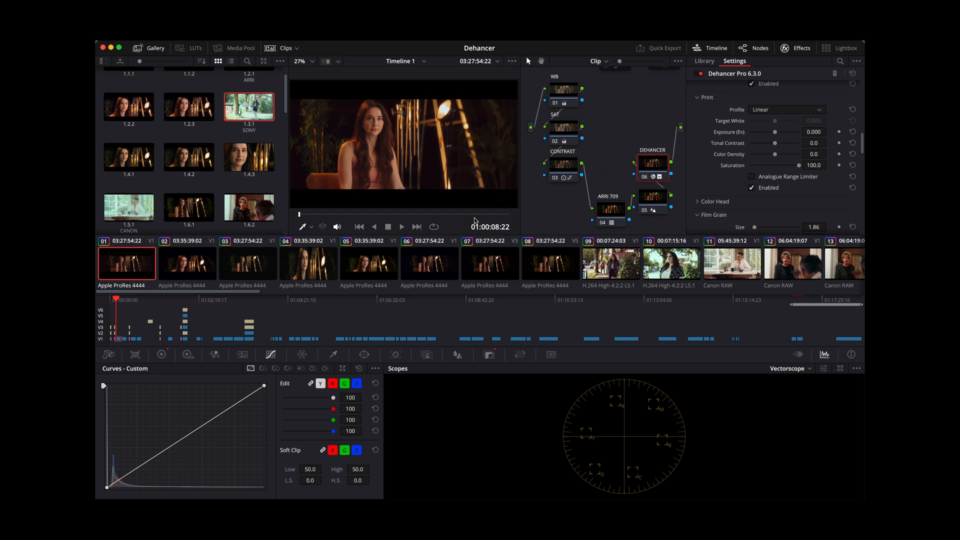
{"action": "left_click", "coordinate": [783, 110]}
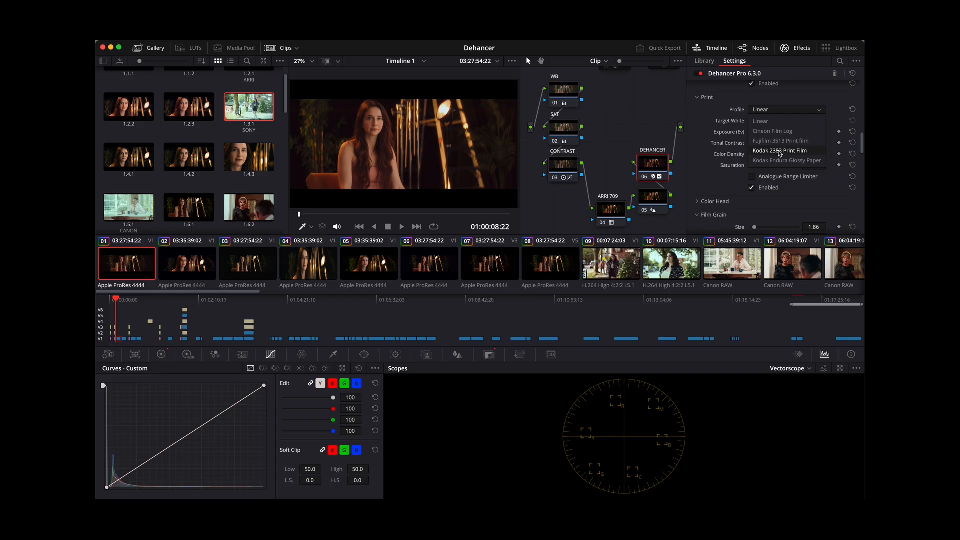
{"action": "left_click", "coordinate": [779, 151]}
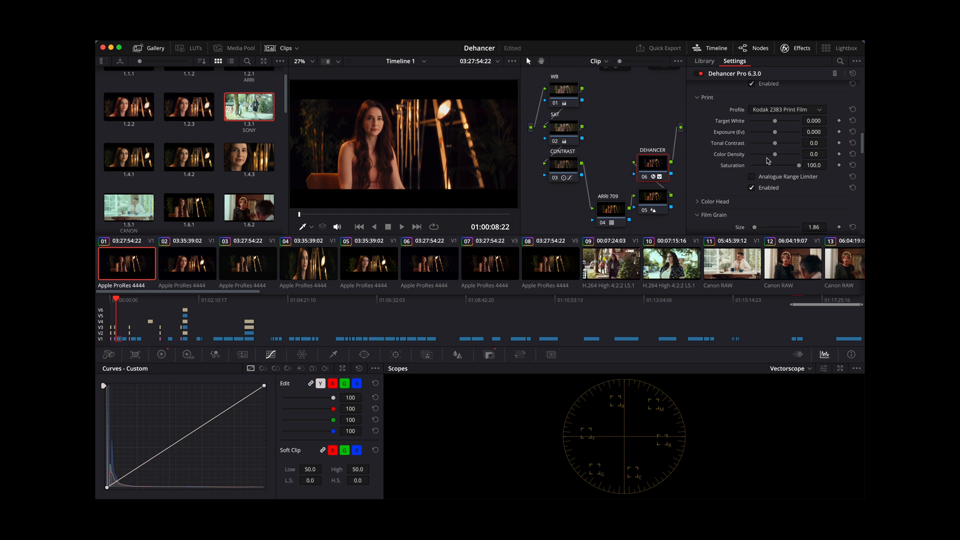
- Toggle the print's Analogue Range Limiter on and off to compare, leaving it disabled
{"action": "left_click", "coordinate": [751, 178]}
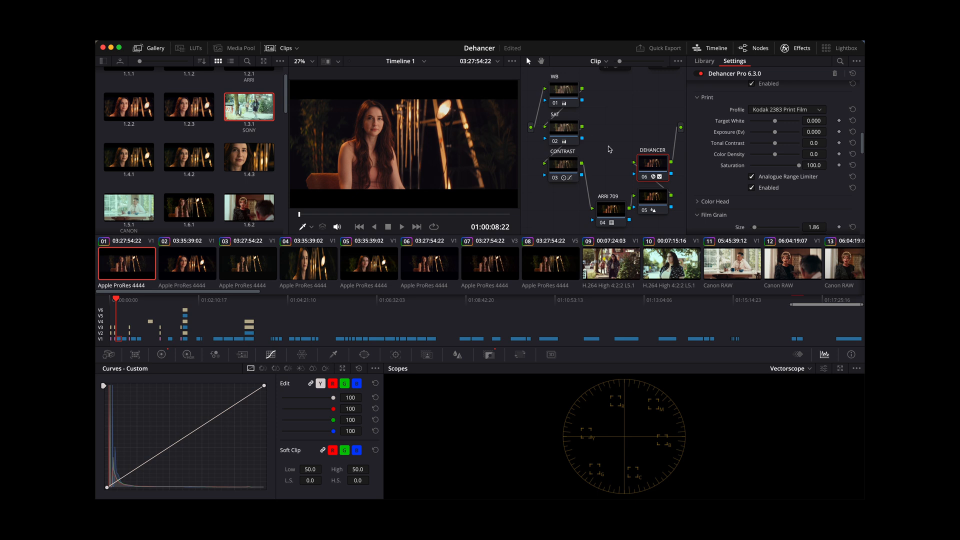
{"action": "left_click", "coordinate": [752, 178]}
{"action": "left_click", "coordinate": [752, 179]}
{"action": "left_click", "coordinate": [752, 179]}
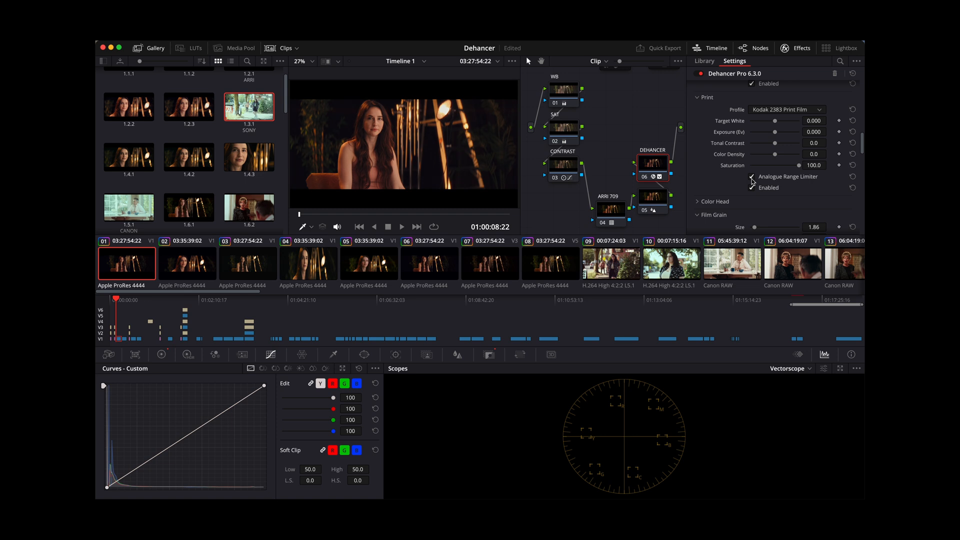
{"action": "left_click", "coordinate": [752, 179]}
- Try higher Color Density and Saturation in the Print settings and reset Color Density
{"action": "left_click_drag", "start_coordinate": [776, 154], "coordinate": [826, 152]}
{"action": "mouse_move", "coordinate": [798, 167]}
{"action": "left_mouse_down"}
{"action": "mouse_move", "coordinate": [778, 174]}
{"action": "mouse_move", "coordinate": [810, 175]}
{"action": "left_mouse_up"}
{"action": "left_click", "coordinate": [852, 154]}
- Expand and enable the Color Head settings and shift Yellow-Blue to about -8.7
{"action": "scroll", "coordinate": [779, 173], "scroll_direction": "down", "scroll_amount": 1}
{"action": "scroll", "coordinate": [779, 171], "scroll_direction": "down", "scroll_amount": 5}
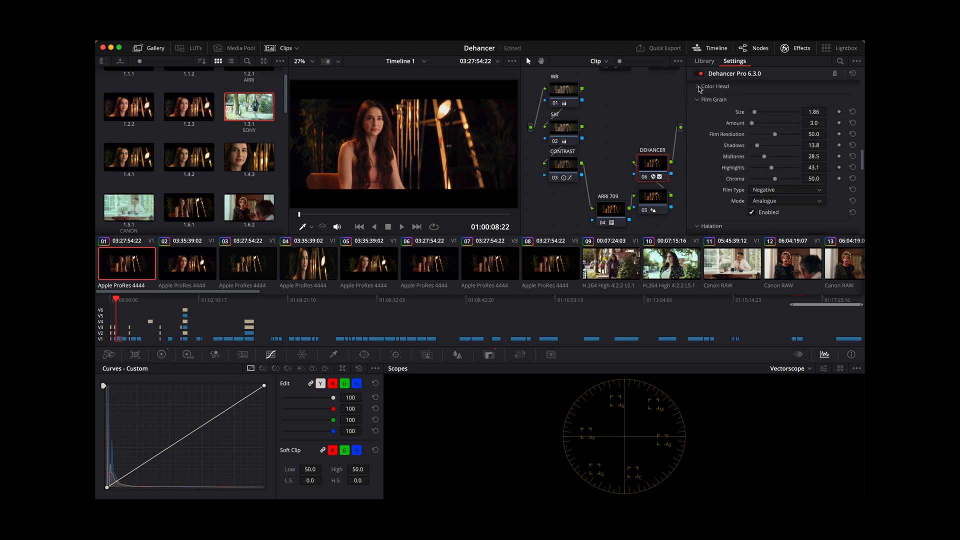
{"action": "left_click", "coordinate": [698, 86]}
{"action": "scroll", "coordinate": [771, 120], "scroll_direction": "down", "scroll_amount": 2}
{"action": "scroll", "coordinate": [772, 122], "scroll_direction": "up", "scroll_amount": 3}
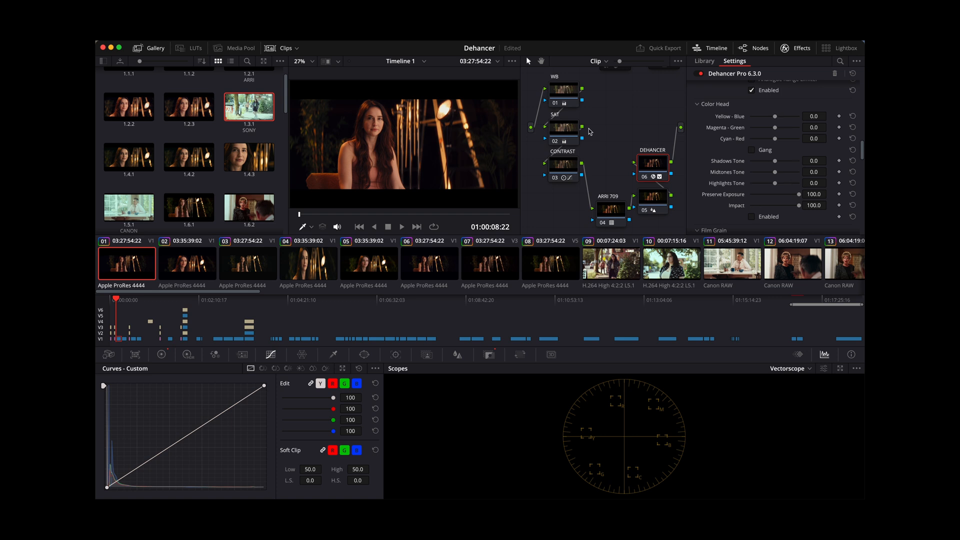
{"action": "mouse_move", "coordinate": [775, 117]}
{"action": "left_mouse_down"}
{"action": "mouse_move", "coordinate": [752, 119]}
{"action": "mouse_move", "coordinate": [772, 121]}
{"action": "left_mouse_up"}
{"action": "scroll", "coordinate": [771, 126], "scroll_direction": "down", "scroll_amount": 3}
{"action": "scroll", "coordinate": [750, 178], "scroll_direction": "up", "scroll_amount": 3}
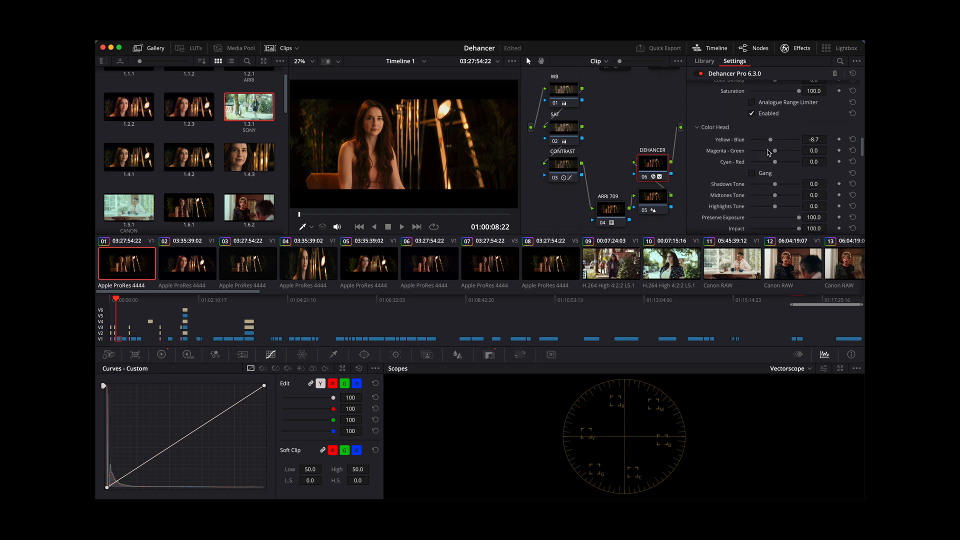
- Try a stronger Yellow-Blue shift, reset Yellow-Blue, Magenta-Green and Cyan-Red, and disable Color Head
{"action": "mouse_move", "coordinate": [771, 142]}
{"action": "left_mouse_down"}
{"action": "mouse_move", "coordinate": [735, 141]}
{"action": "mouse_move", "coordinate": [822, 148]}
{"action": "mouse_move", "coordinate": [774, 143]}
{"action": "mouse_move", "coordinate": [759, 162]}
{"action": "mouse_move", "coordinate": [763, 140]}
{"action": "mouse_move", "coordinate": [756, 143]}
{"action": "left_mouse_up"}
{"action": "left_click", "coordinate": [853, 139]}
{"action": "left_click", "coordinate": [853, 150]}
{"action": "left_click", "coordinate": [852, 162]}
{"action": "scroll", "coordinate": [776, 156], "scroll_direction": "down", "scroll_amount": 6}
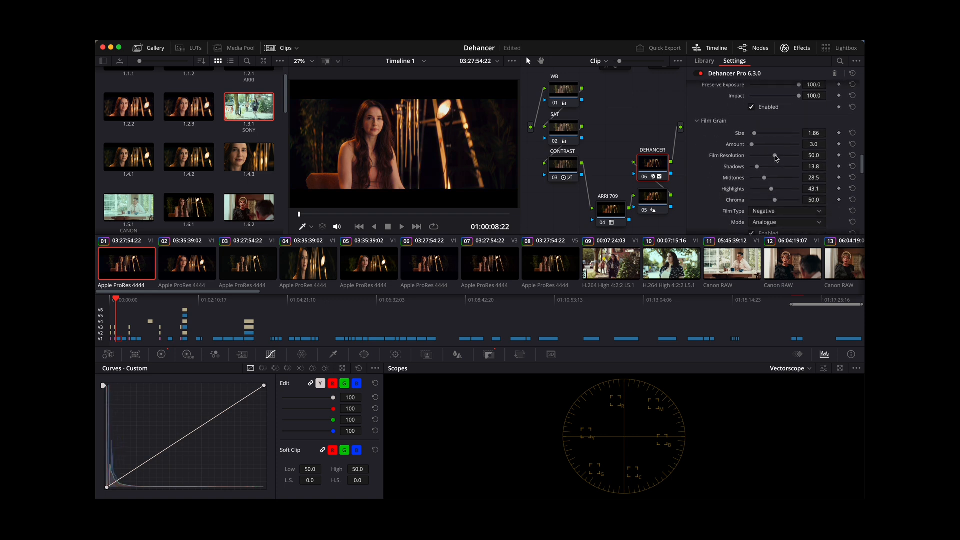
{"action": "scroll", "coordinate": [762, 119], "scroll_direction": "up", "scroll_amount": 3}
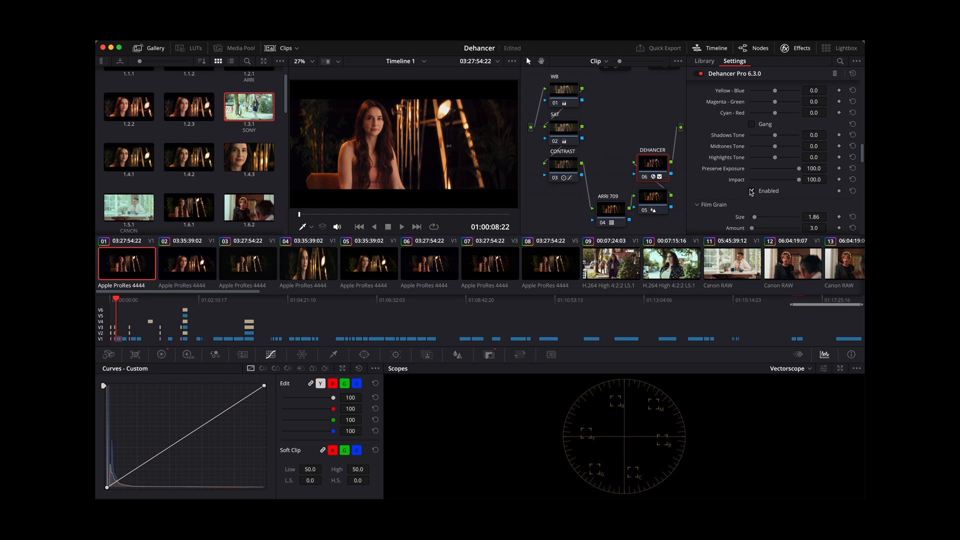
- Save the project and preview the clip full screen with a raised Film Resolution in the Film Grain settings
{"action": "scroll", "coordinate": [750, 191], "scroll_direction": "down", "scroll_amount": 4}
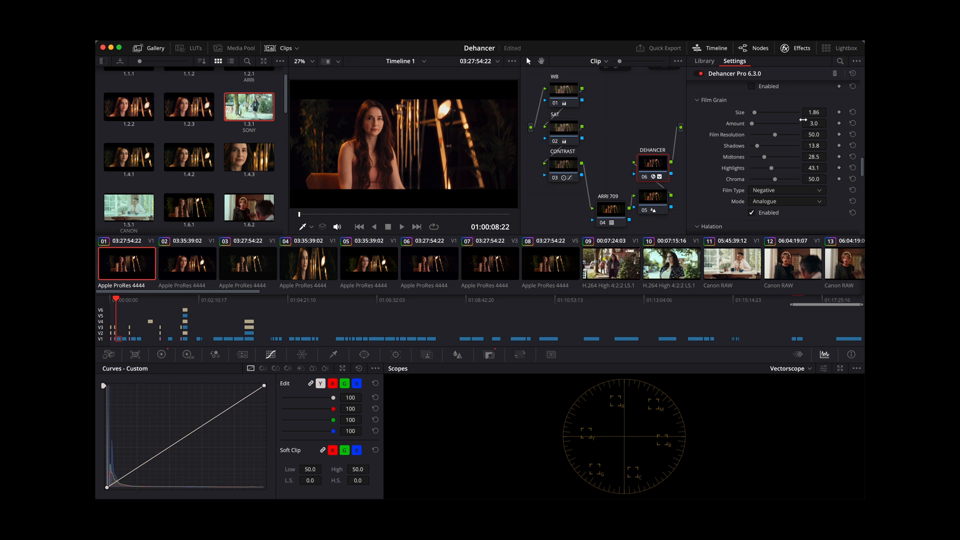
{"action": "key", "text": "super+s"}
{"action": "left_click_drag", "start_coordinate": [776, 138], "coordinate": [811, 142]}
{"action": "key", "text": "super+f"}
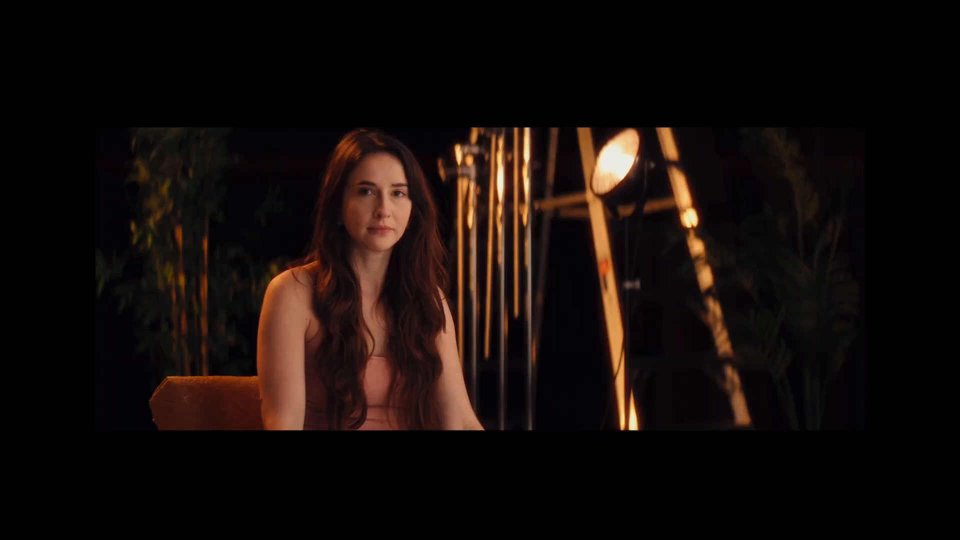
- Lower the Film Grain's Film Resolution to about 44 and preview the clip full screen again
{"action": "key", "text": "super+f"}
{"action": "left_click_drag", "start_coordinate": [800, 135], "coordinate": [764, 135]}
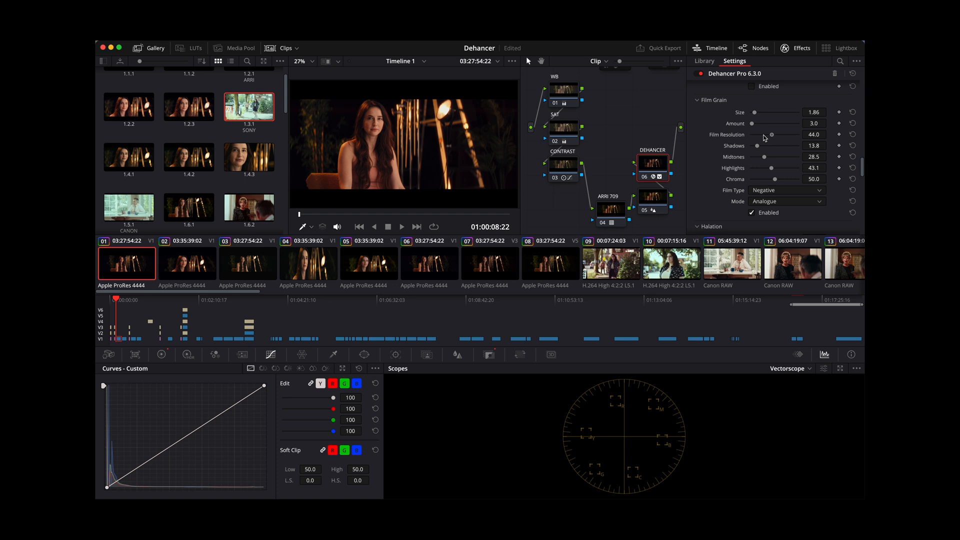
{"action": "key", "text": "super+f"}
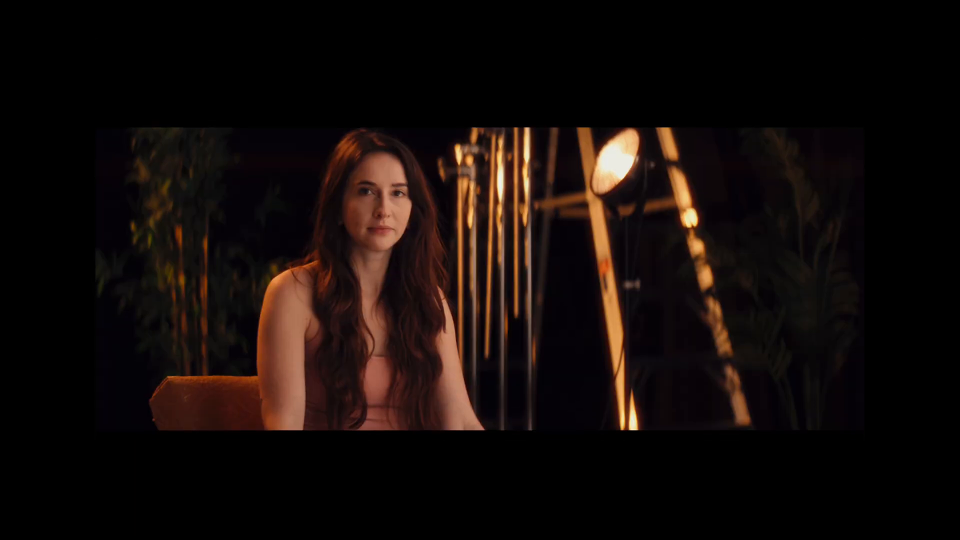
- Set the Film Grain's Amount to 10 and preview the clip full screen
{"action": "mouse_move", "coordinate": [720, 133]}
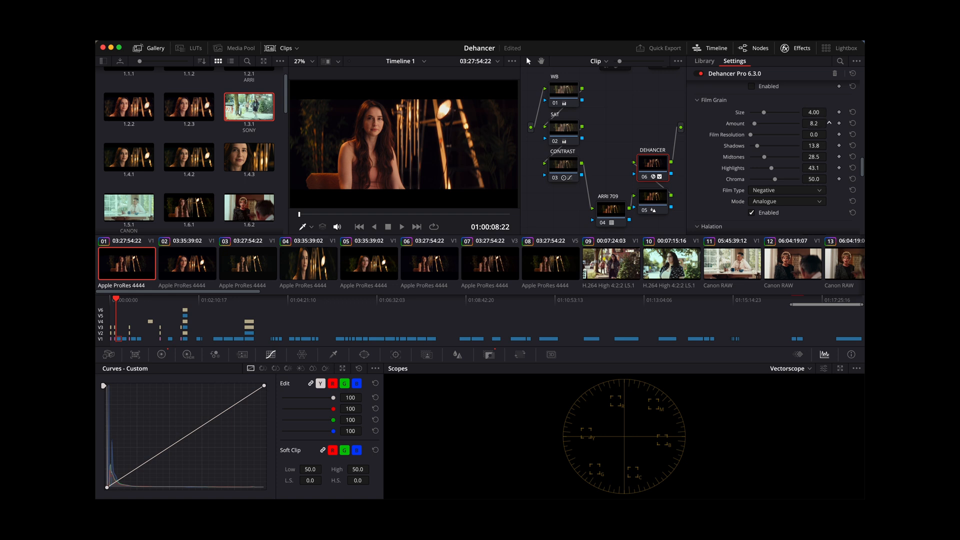
{"action": "left_click_drag", "start_coordinate": [814, 123], "coordinate": [813, 124]}
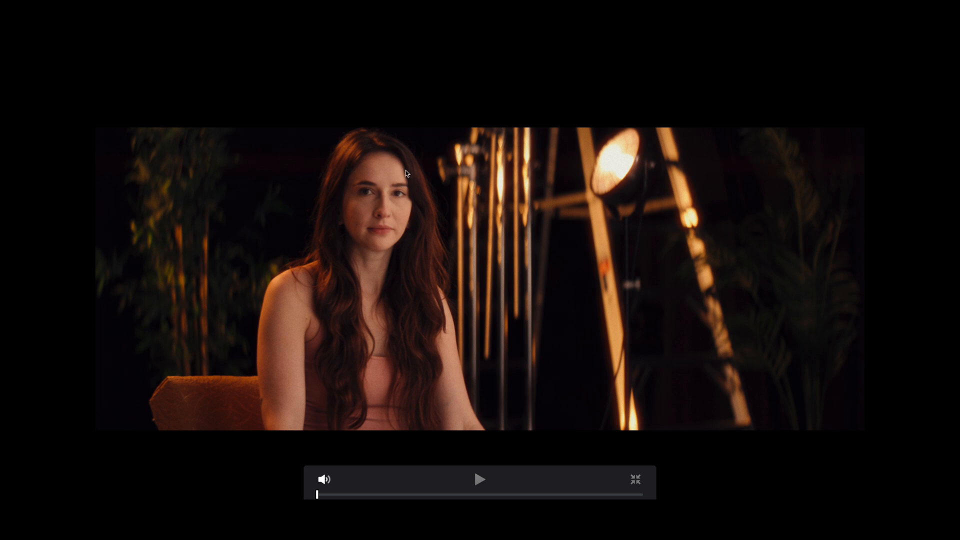
{"action": "key", "text": "Escape"}
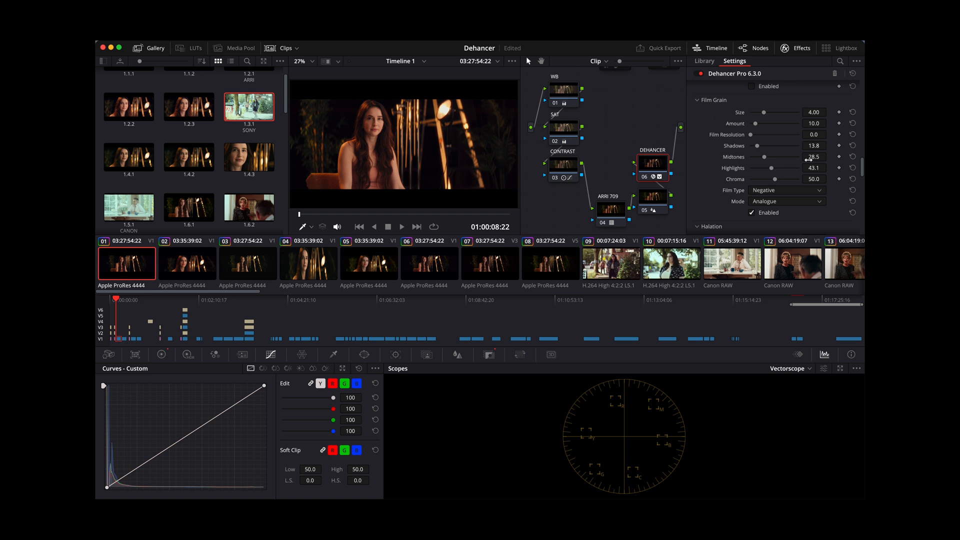
- Set Film Grain to Size 4.94, Amount 32.1, Shadows 18.4, Midtones 33.0 and Highlights 49.5, and preview the clip full screen
{"action": "left_click_drag", "start_coordinate": [764, 157], "coordinate": [771, 168]}
{"action": "left_click_drag", "start_coordinate": [774, 171], "coordinate": [760, 148]}
{"action": "left_click_drag", "start_coordinate": [756, 124], "coordinate": [765, 121]}
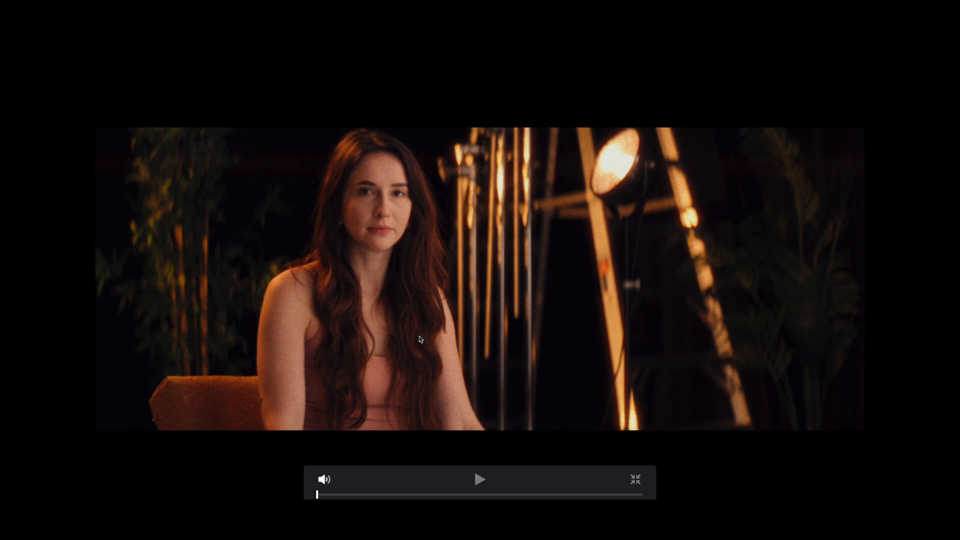
{"action": "key", "text": "Escape"}
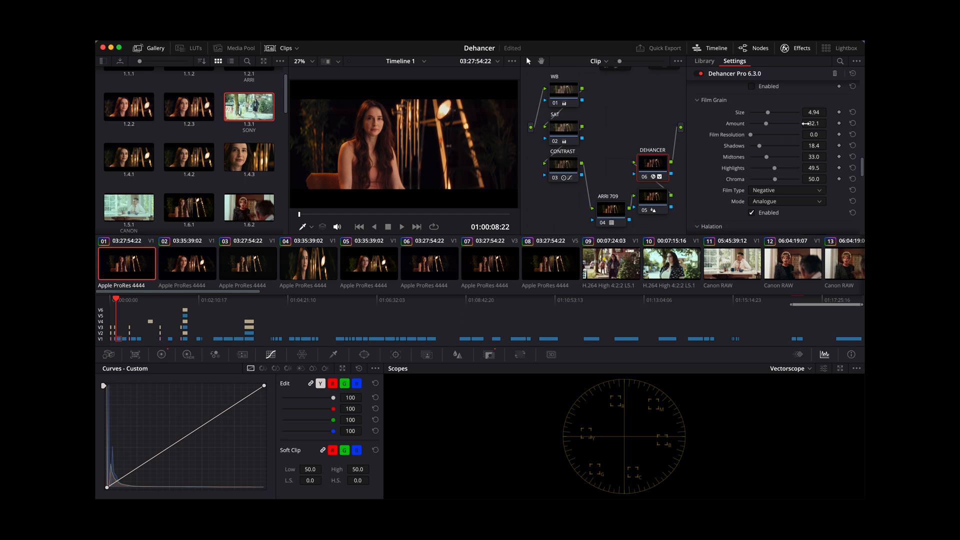
- Try another Film Type for the grain, preview it full screen, and return to Film Type Negative with Mode Analogue
{"action": "left_click", "coordinate": [760, 191]}
{"action": "left_click", "coordinate": [767, 212]}
{"action": "key", "text": "super+f"}
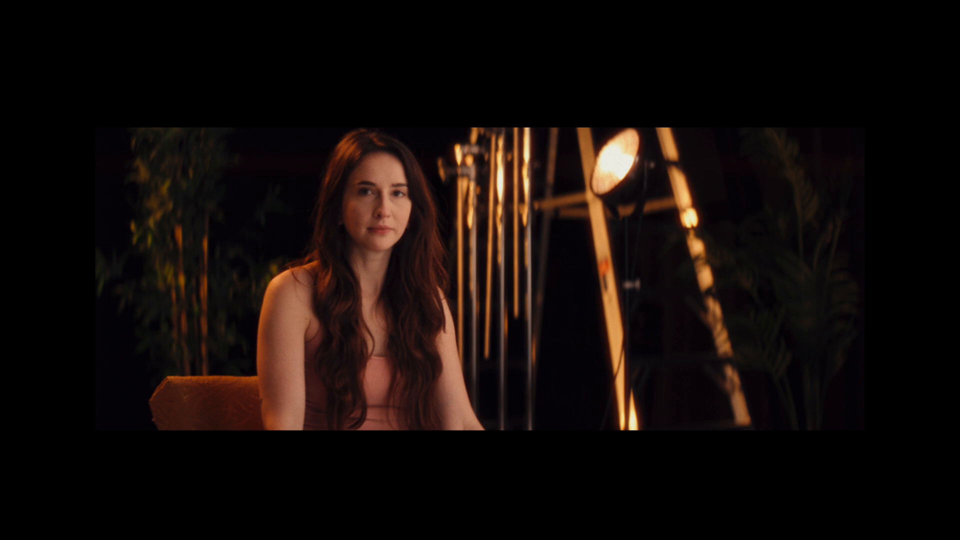
{"action": "key", "text": "super+f"}
{"action": "left_click", "coordinate": [772, 194]}
{"action": "left_click", "coordinate": [770, 205]}
{"action": "left_click", "coordinate": [769, 202]}
{"action": "left_click", "coordinate": [768, 213]}
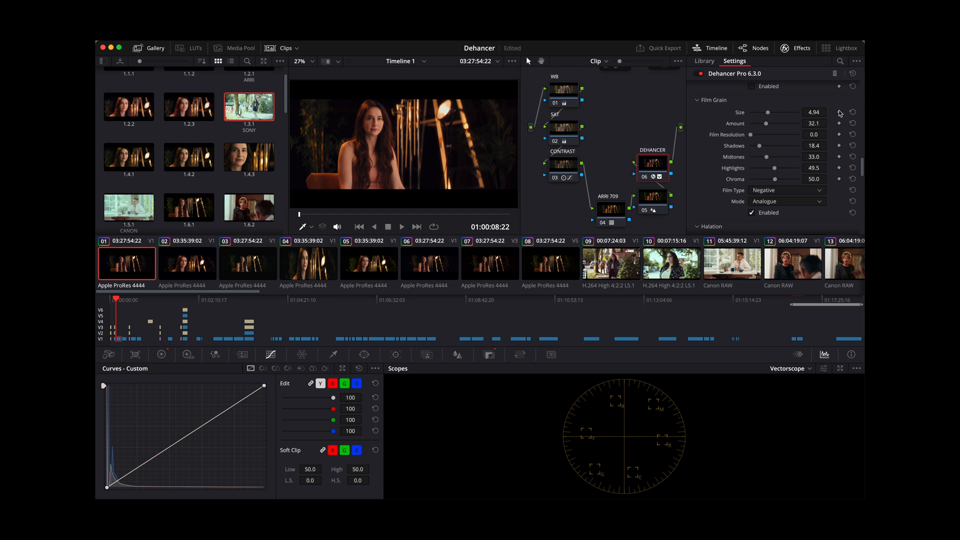
- Turn on Mask Mode for Halation and set its Background Gain to 89.9
{"action": "scroll", "coordinate": [788, 159], "scroll_direction": "down", "scroll_amount": 3}
{"action": "scroll", "coordinate": [787, 159], "scroll_direction": "up", "scroll_amount": 3}
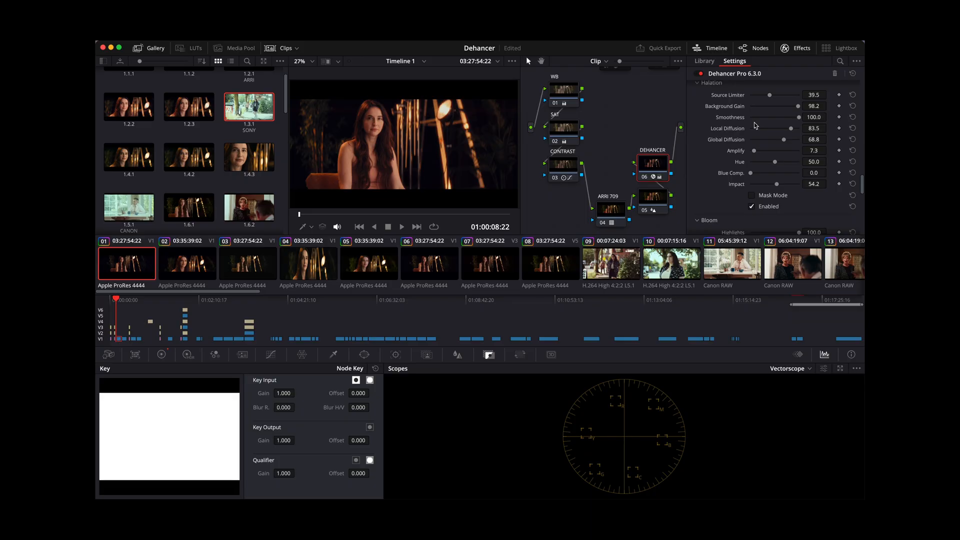
{"action": "scroll", "coordinate": [754, 125], "scroll_direction": "down", "scroll_amount": 10}
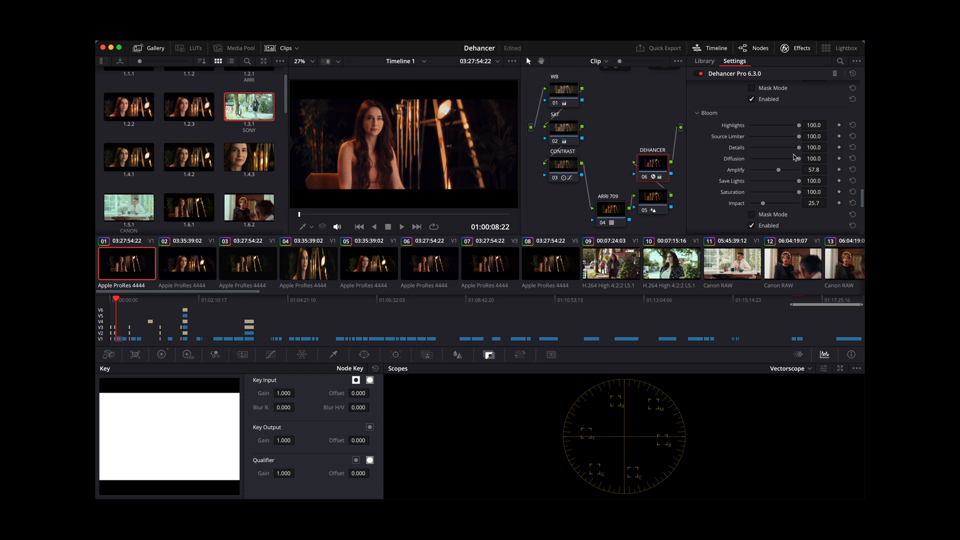
{"action": "scroll", "coordinate": [795, 158], "scroll_direction": "up", "scroll_amount": 5}
{"action": "scroll", "coordinate": [795, 157], "scroll_direction": "down", "scroll_amount": 3}
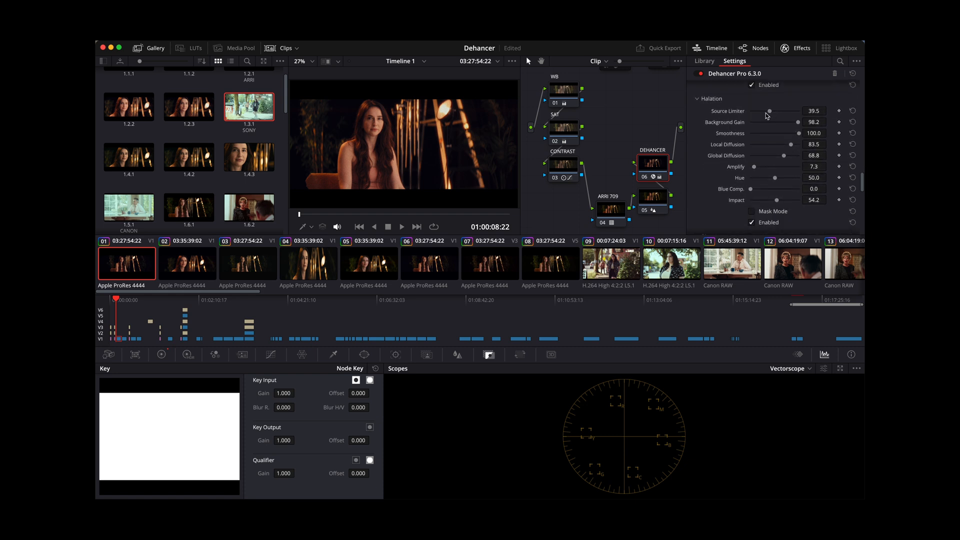
{"action": "left_click", "coordinate": [751, 211]}
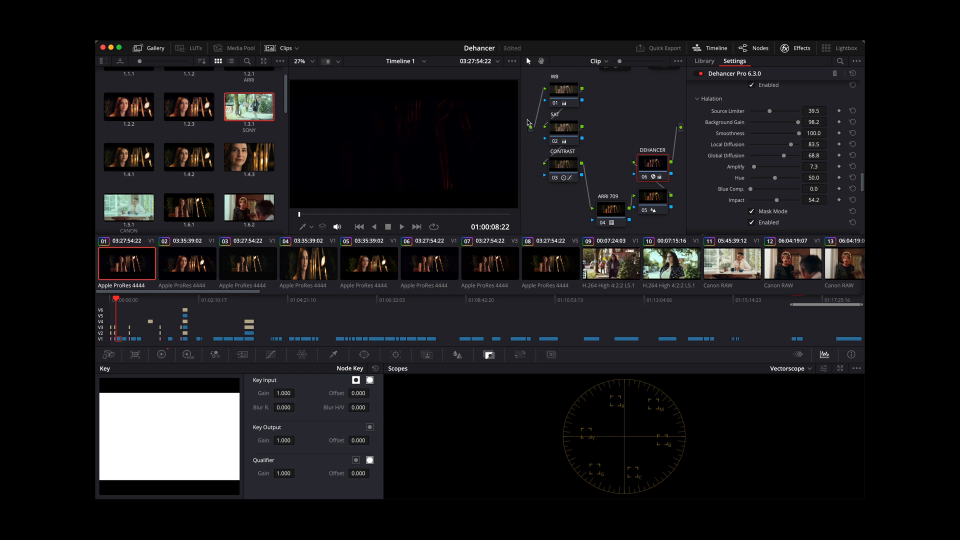
{"action": "left_click_drag", "start_coordinate": [798, 125], "coordinate": [794, 124]}
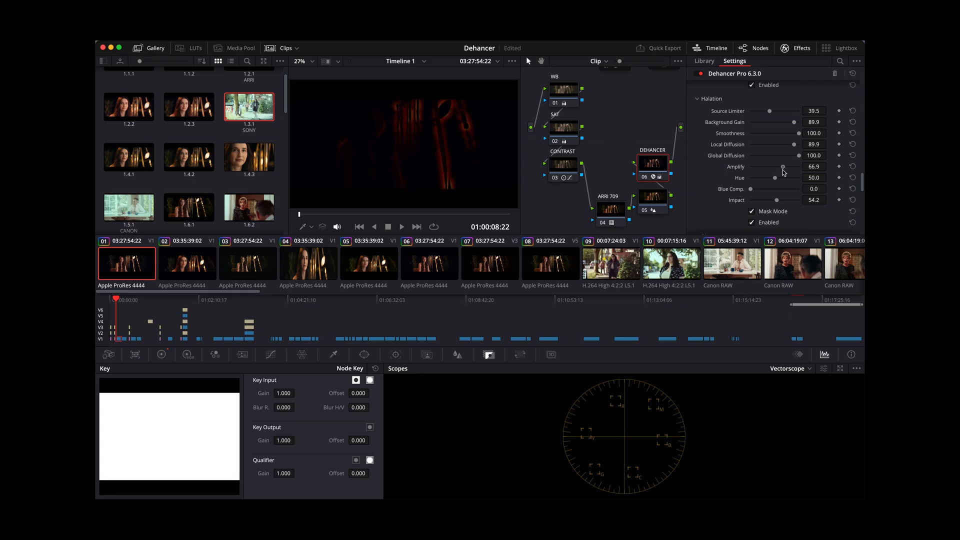
- Try Halation with Local Diffusion 89.9, Global Diffusion 100, Amplify 100 and Impact 78, and undo these changes
{"action": "left_click_drag", "start_coordinate": [784, 171], "coordinate": [832, 173]}
{"action": "mouse_move", "coordinate": [777, 203]}
{"action": "left_mouse_down"}
{"action": "mouse_move", "coordinate": [792, 203]}
{"action": "mouse_move", "coordinate": [761, 203]}
{"action": "mouse_move", "coordinate": [850, 202]}
{"action": "mouse_move", "coordinate": [720, 197]}
{"action": "mouse_move", "coordinate": [807, 196]}
{"action": "mouse_move", "coordinate": [789, 196]}
{"action": "left_mouse_up"}
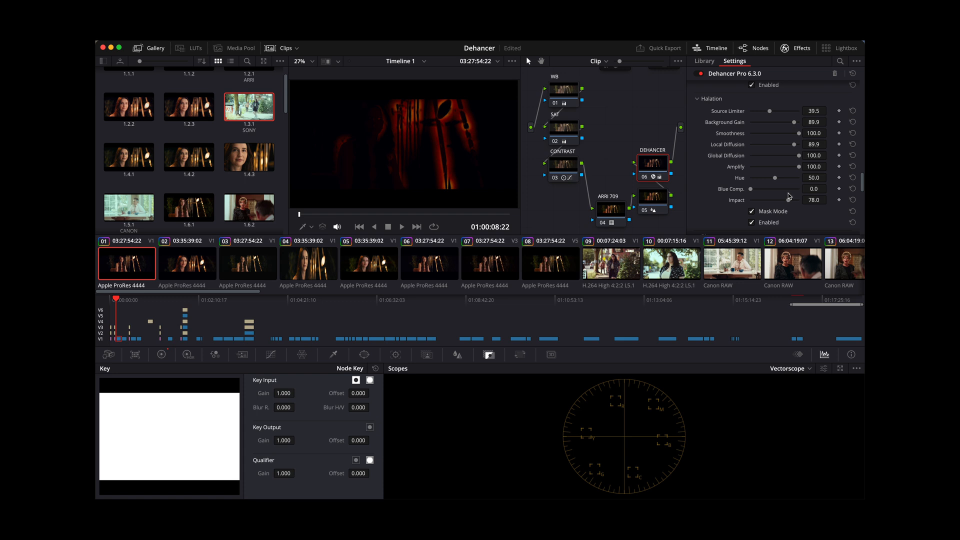
{"action": "key", "text": "super+z"}
{"action": "key", "text": "super+z"}
{"action": "key", "text": "super+z"}
{"action": "key", "text": "super+z"}
{"action": "key", "text": "super+z"}
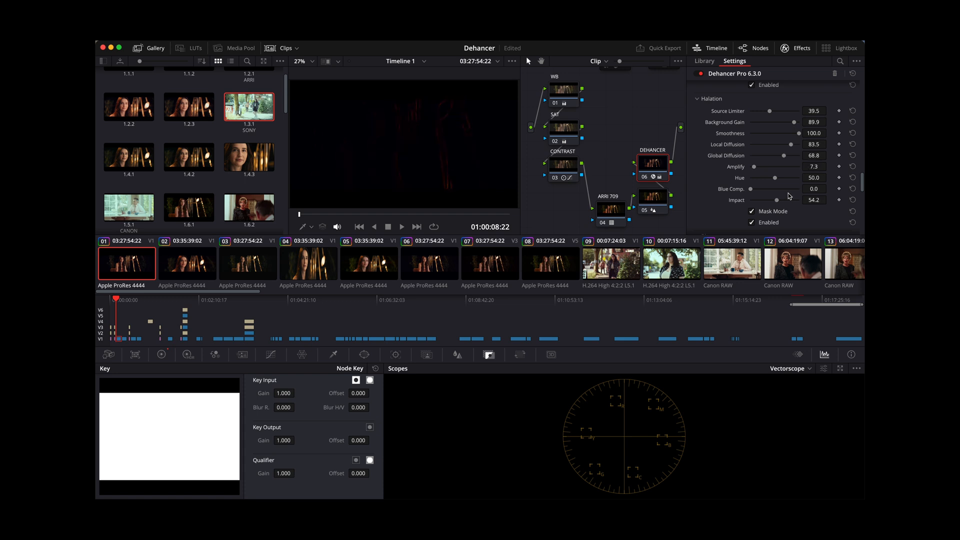
- Turn off Halation's Mask Mode and review the Film Grain, Halation and Bloom settings
{"action": "left_click", "coordinate": [752, 211]}
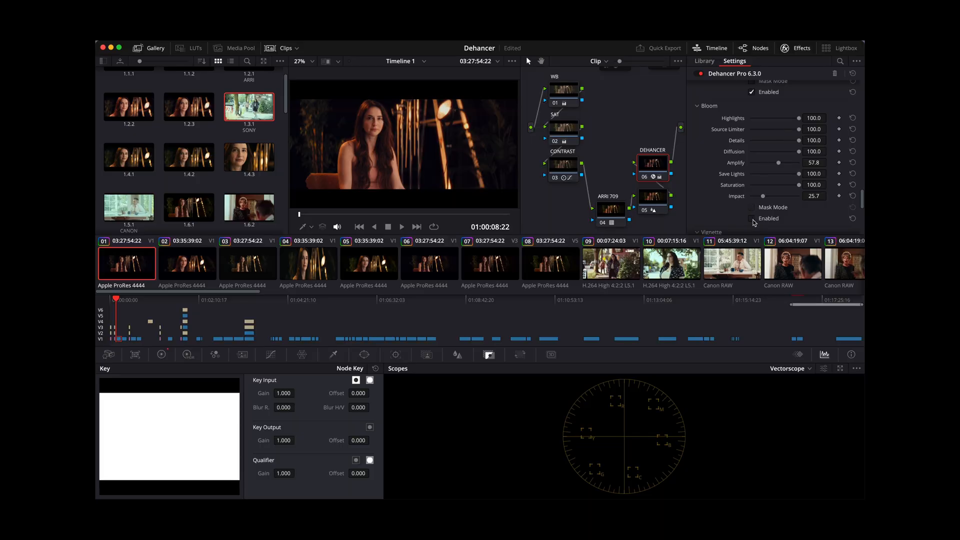
{"action": "scroll", "coordinate": [753, 223], "scroll_direction": "up", "scroll_amount": 10}
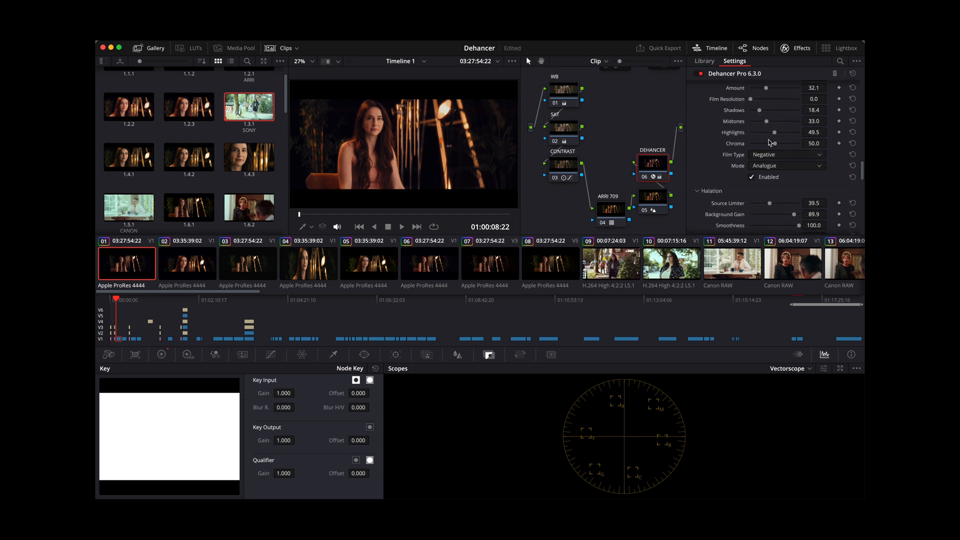
{"action": "scroll", "coordinate": [752, 188], "scroll_direction": "down", "scroll_amount": 10}
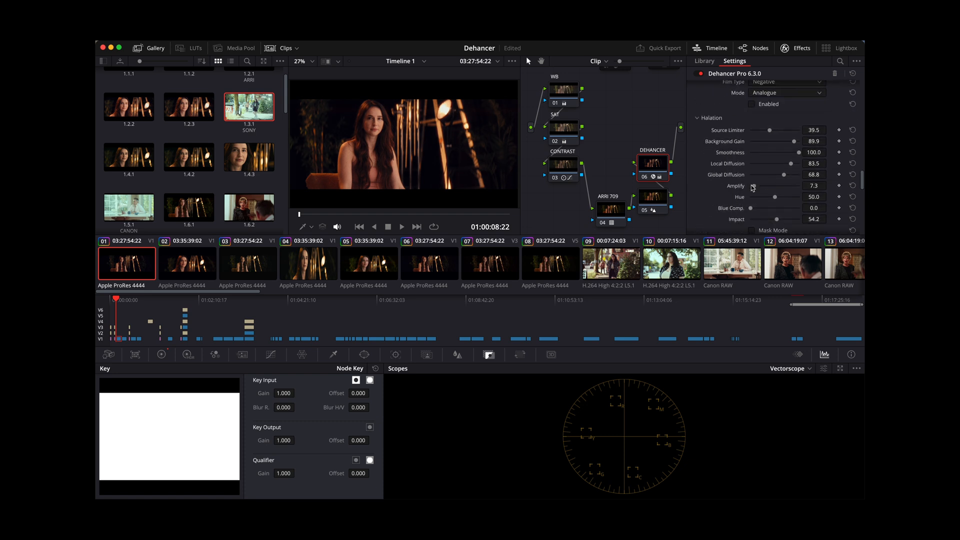
{"action": "scroll", "coordinate": [752, 208], "scroll_direction": "down", "scroll_amount": 1}
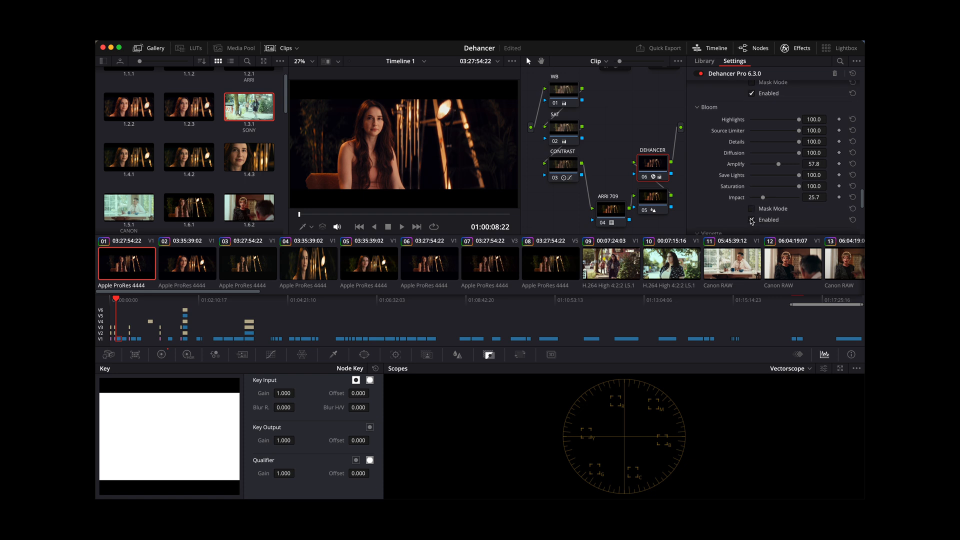
- Raise Bloom's Amplify to 100 and compare the clip with Bloom repeatedly switched off and on
{"action": "left_click_drag", "start_coordinate": [778, 165], "coordinate": [811, 164]}
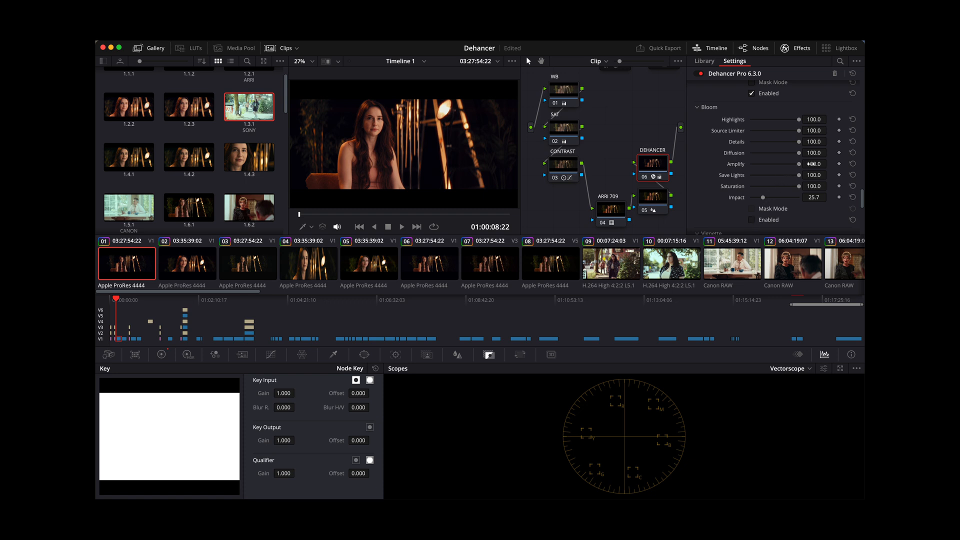
{"action": "left_click", "coordinate": [752, 220]}
{"action": "left_click", "coordinate": [752, 221]}
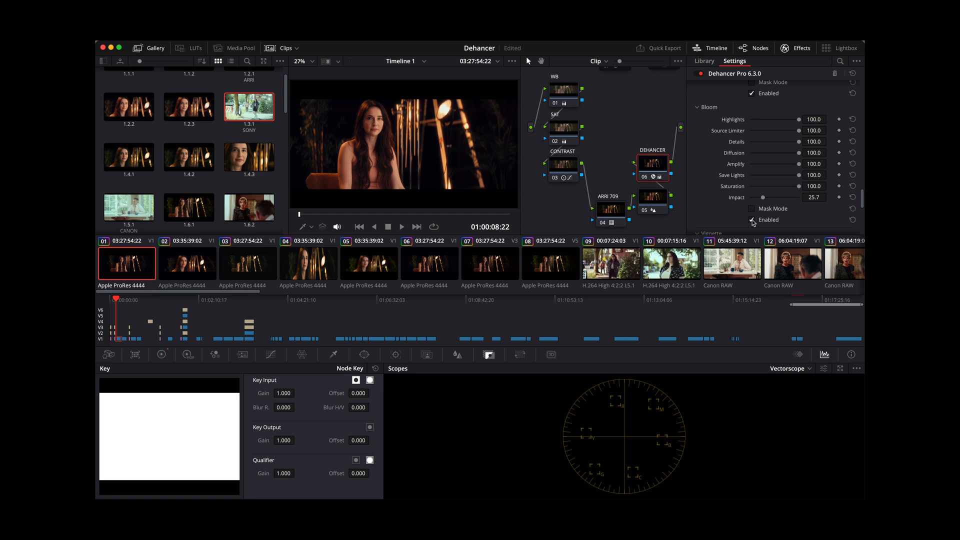
{"action": "left_click", "coordinate": [752, 221]}
{"action": "left_click", "coordinate": [752, 220]}
{"action": "left_click", "coordinate": [752, 221]}
{"action": "left_click", "coordinate": [752, 220]}
- Undo the last Bloom toggles and the Amplify change
{"action": "key", "text": "super+z"}
{"action": "key", "text": "super+z"}
{"action": "key", "text": "super+z"}
{"action": "key", "text": "super+z"}
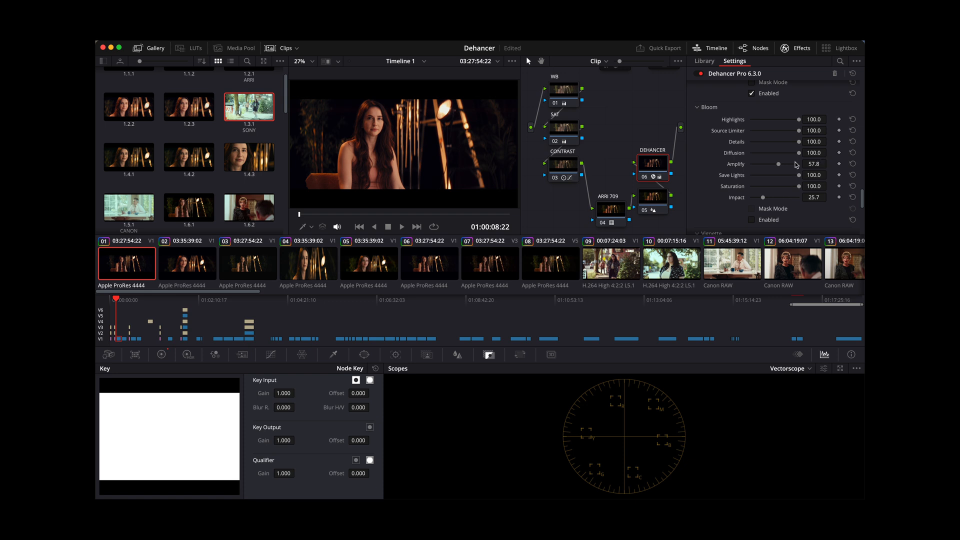
{"action": "key", "text": "super+z"}
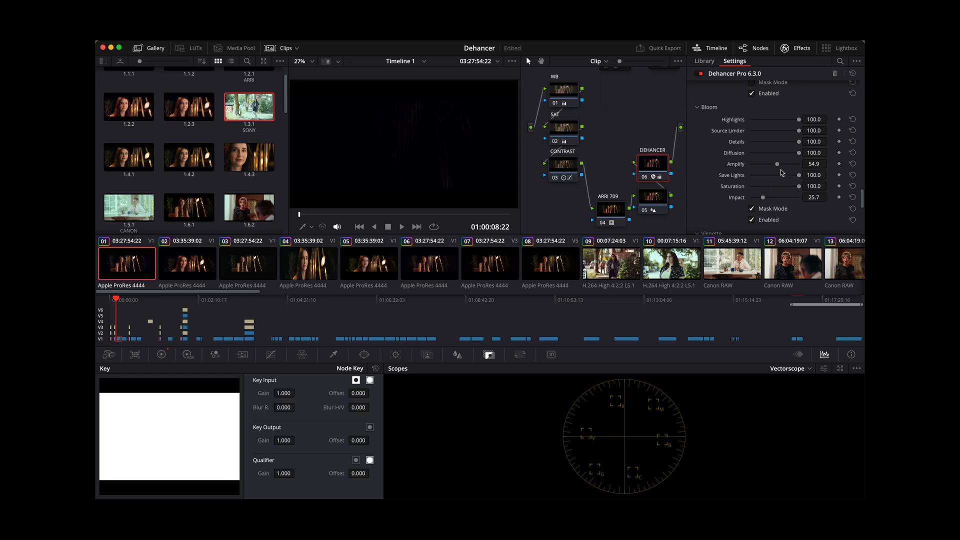
- Set Bloom's Amplify to 100 and turn off its Mask Mode
{"action": "left_click_drag", "start_coordinate": [795, 167], "coordinate": [800, 166]}
{"action": "left_click", "coordinate": [752, 210]}
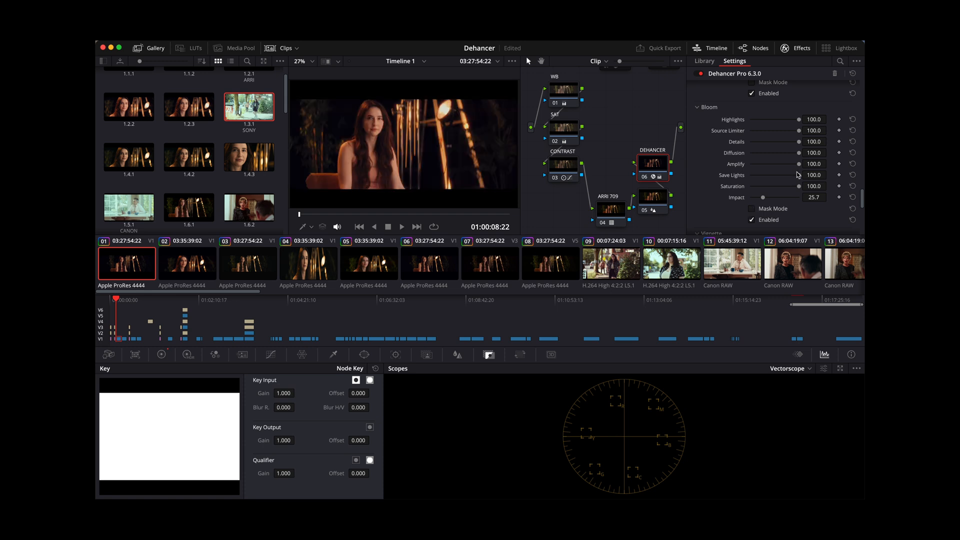
- Review Dehancer's Vignette settings alongside the Power Window tools and the Primaries color wheels
{"action": "scroll", "coordinate": [769, 181], "scroll_direction": "down", "scroll_amount": 5}
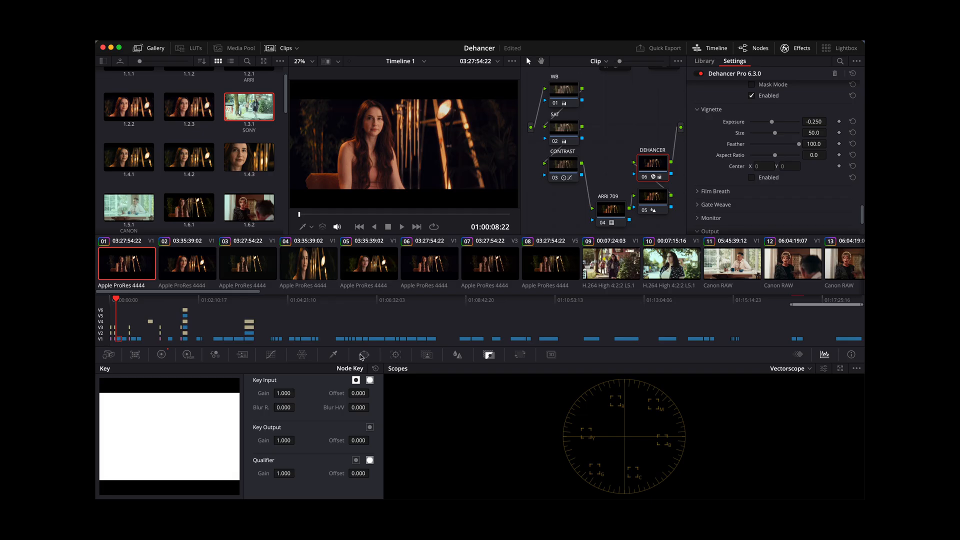
{"action": "left_click", "coordinate": [364, 355]}
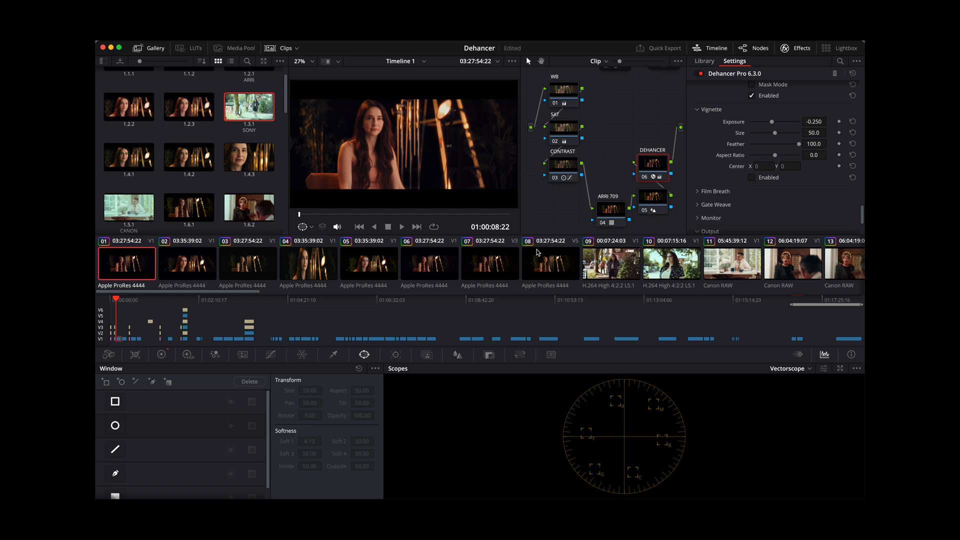
{"action": "left_click", "coordinate": [161, 355]}
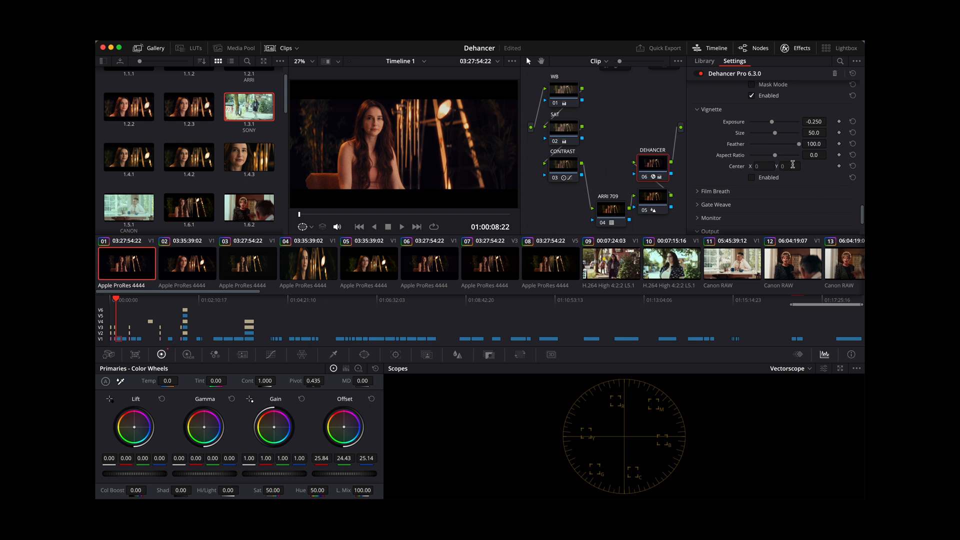
{"action": "scroll", "coordinate": [792, 165], "scroll_direction": "down", "scroll_amount": 3}
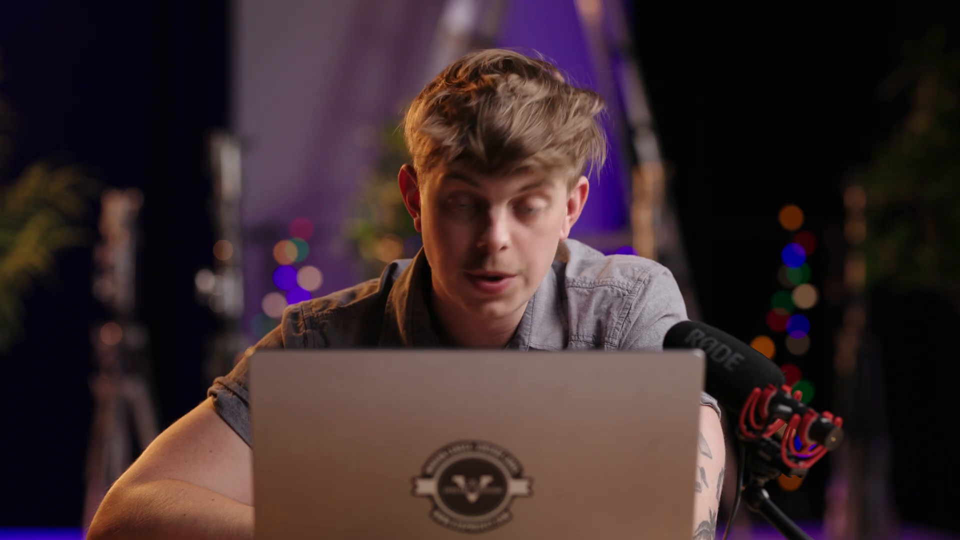
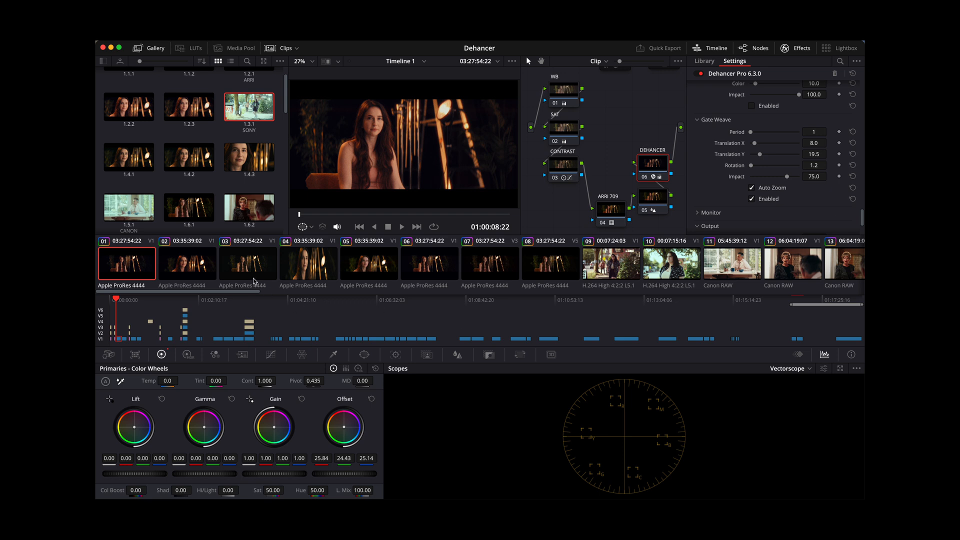
- Check Dehancer's Gate Weave settings on the second clip and return to the first clip
{"action": "left_click", "coordinate": [198, 269]}
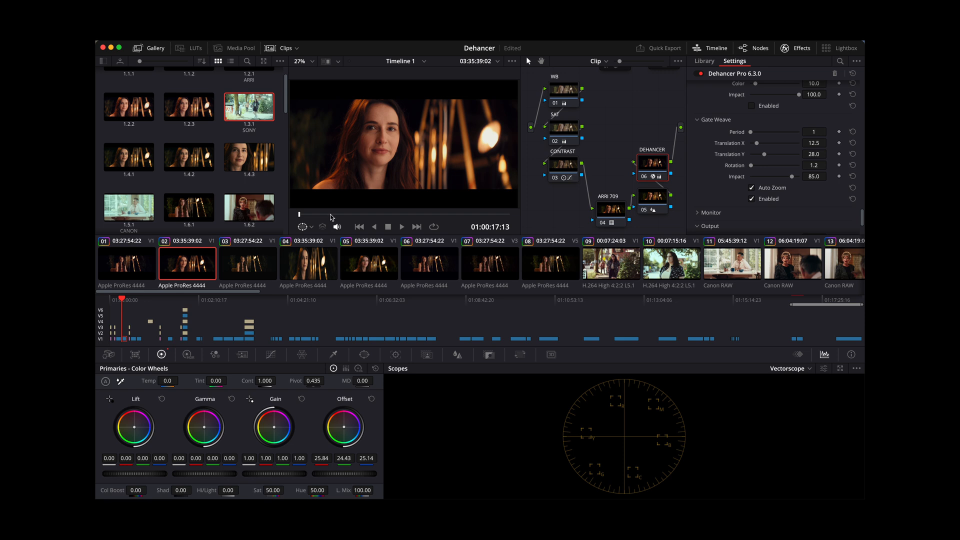
{"action": "left_click", "coordinate": [144, 266]}
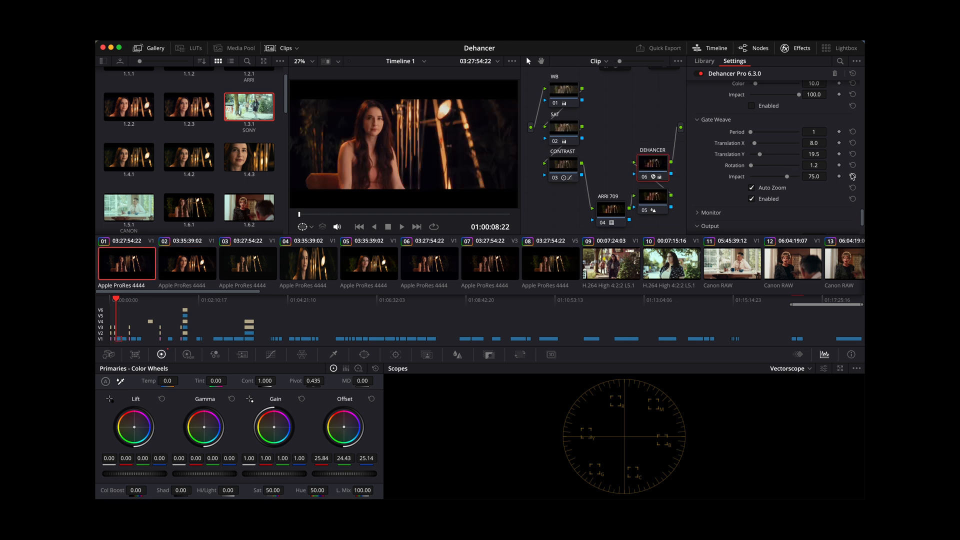
- Preview the False Color IRE, 16 zones and Clipping Indication overlays from Dehancer's Monitor settings, leaving both off
{"action": "scroll", "coordinate": [775, 163], "scroll_direction": "down", "scroll_amount": 2}
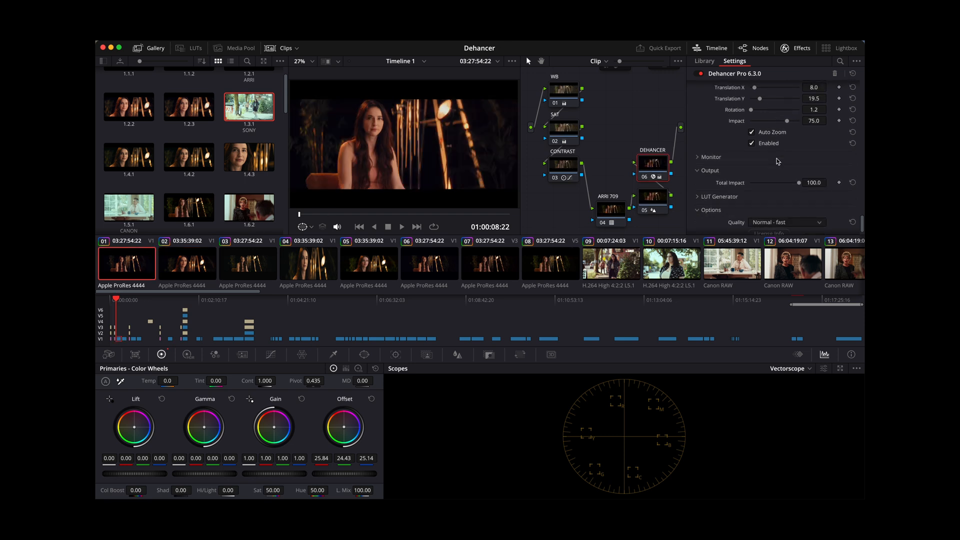
{"action": "left_click", "coordinate": [699, 157]}
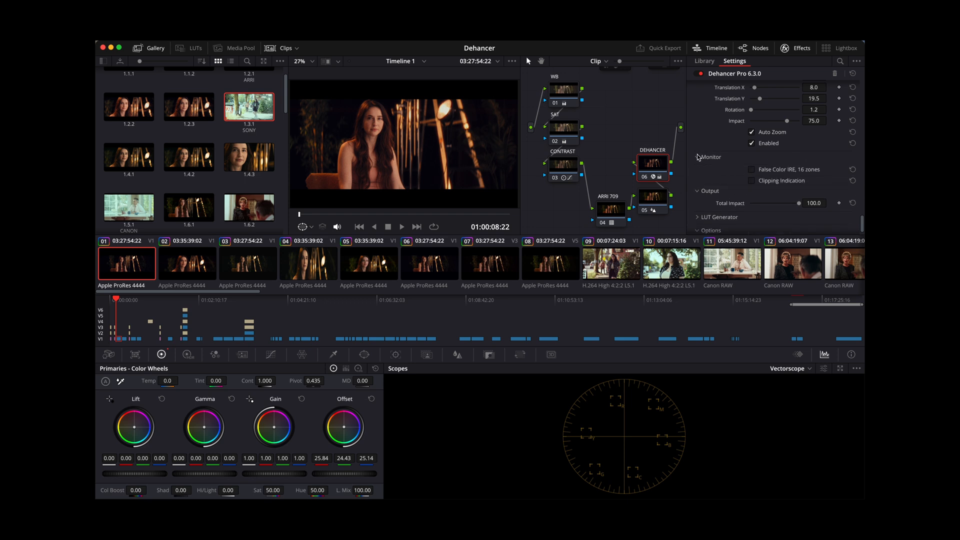
{"action": "left_click", "coordinate": [752, 169]}
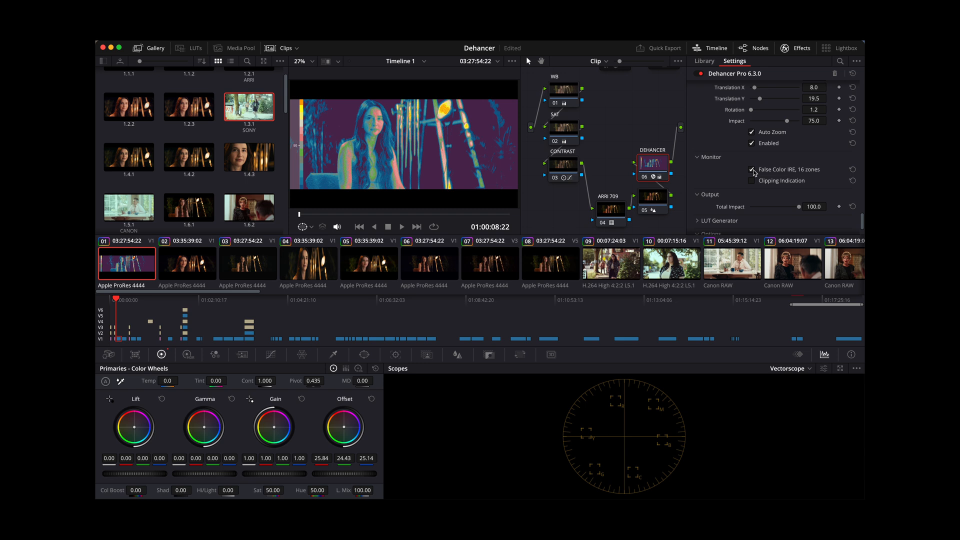
{"action": "left_click", "coordinate": [752, 182]}
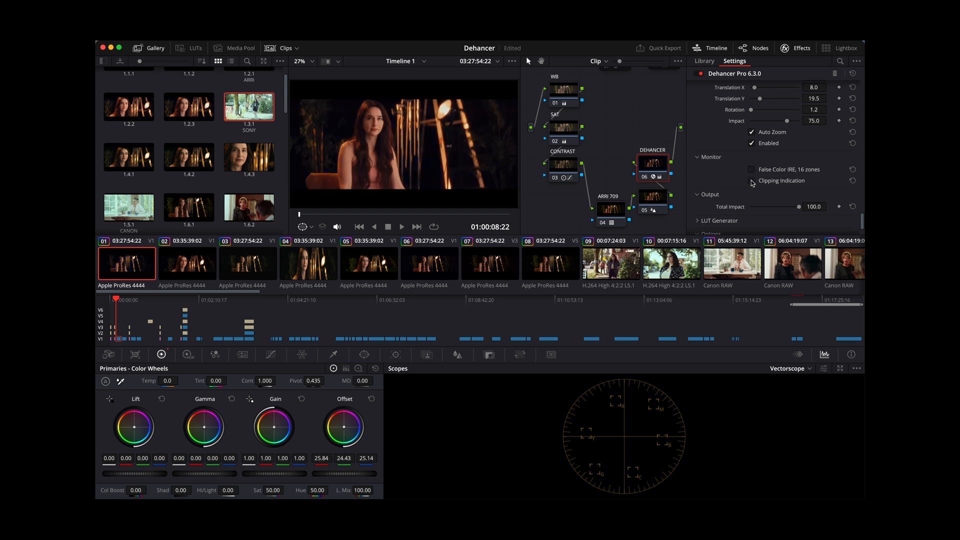
{"action": "left_click", "coordinate": [752, 182]}
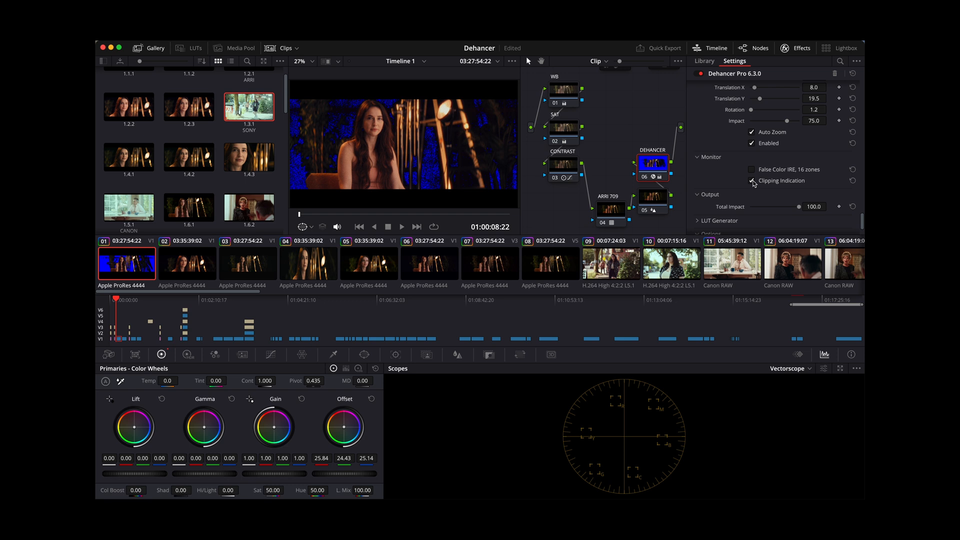
{"action": "left_click", "coordinate": [752, 181]}
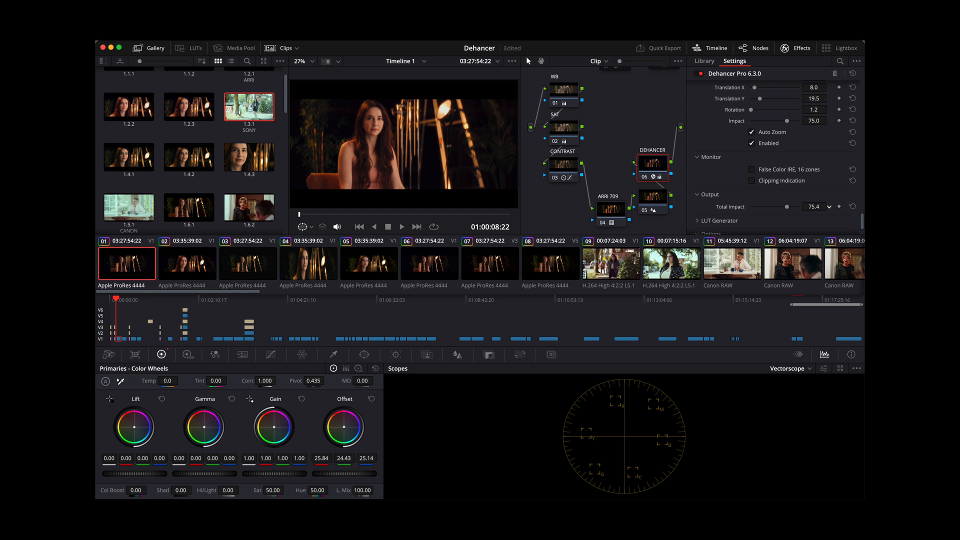
- Set Dehancer's output Total Impact to 75 and expand the LUT Generator to review the LUT Size and Quality options
{"action": "scroll", "coordinate": [787, 177], "scroll_direction": "down", "scroll_amount": 3}
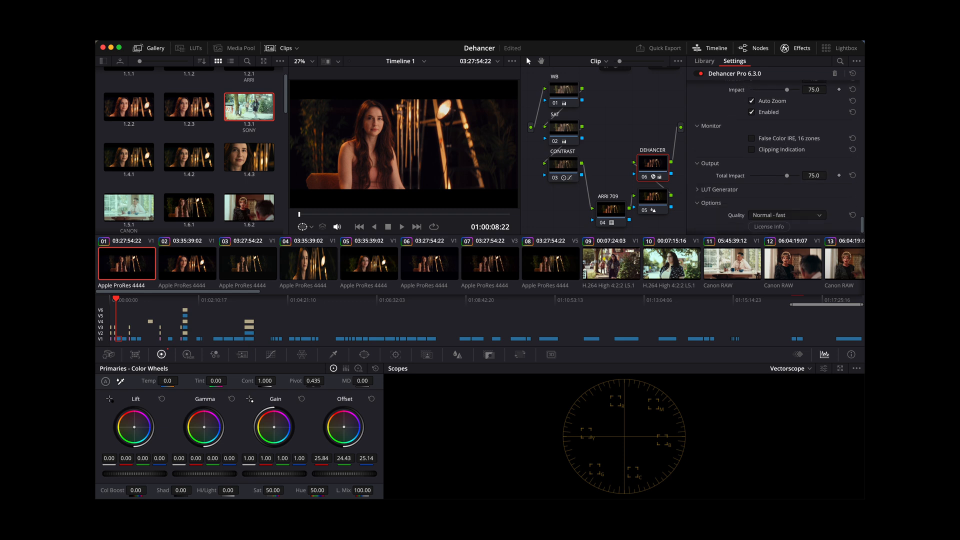
{"action": "left_click", "coordinate": [697, 178]}
{"action": "left_click", "coordinate": [792, 202]}
{"action": "left_click", "coordinate": [793, 223]}
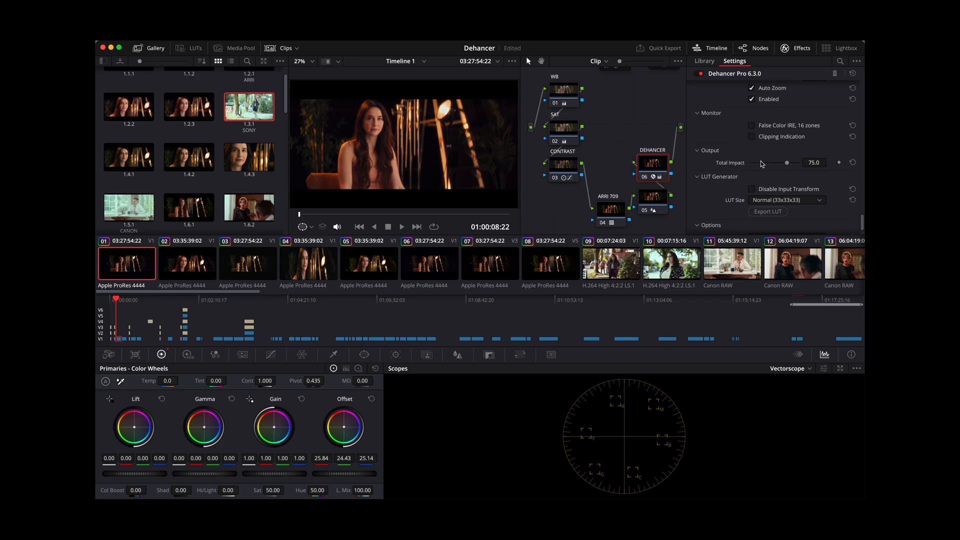
{"action": "scroll", "coordinate": [760, 161], "scroll_direction": "down", "scroll_amount": 2}
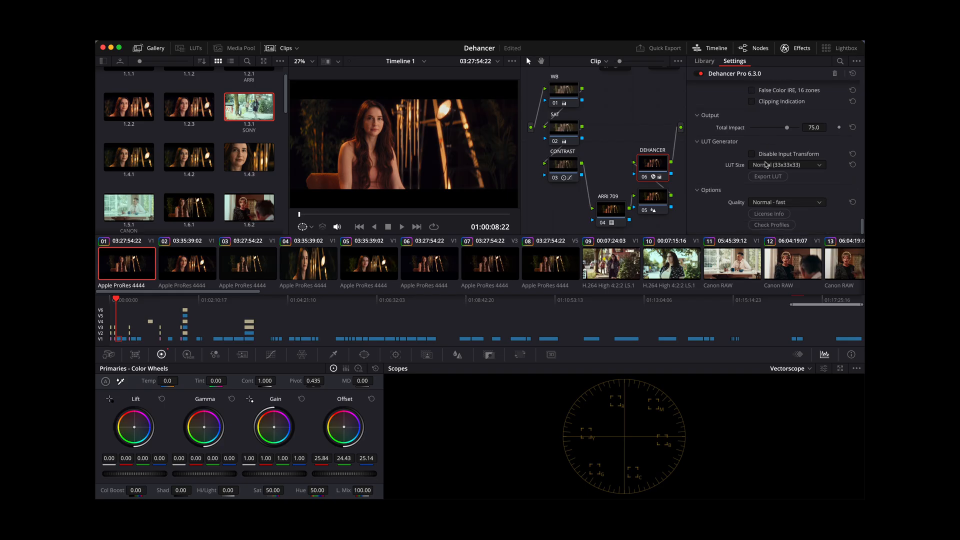
{"action": "left_click", "coordinate": [776, 203]}
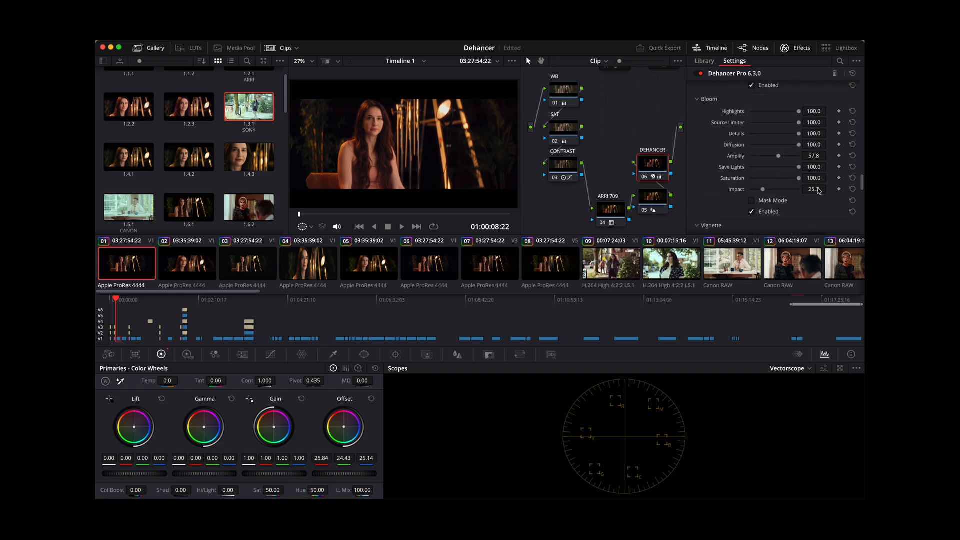
- Look back over Dehancer's film profile, Film Developer, Film Compression and Color Head settings
{"action": "scroll", "coordinate": [819, 191], "scroll_direction": "down", "scroll_amount": 2}
{"action": "scroll", "coordinate": [819, 191], "scroll_direction": "up", "scroll_amount": 5}
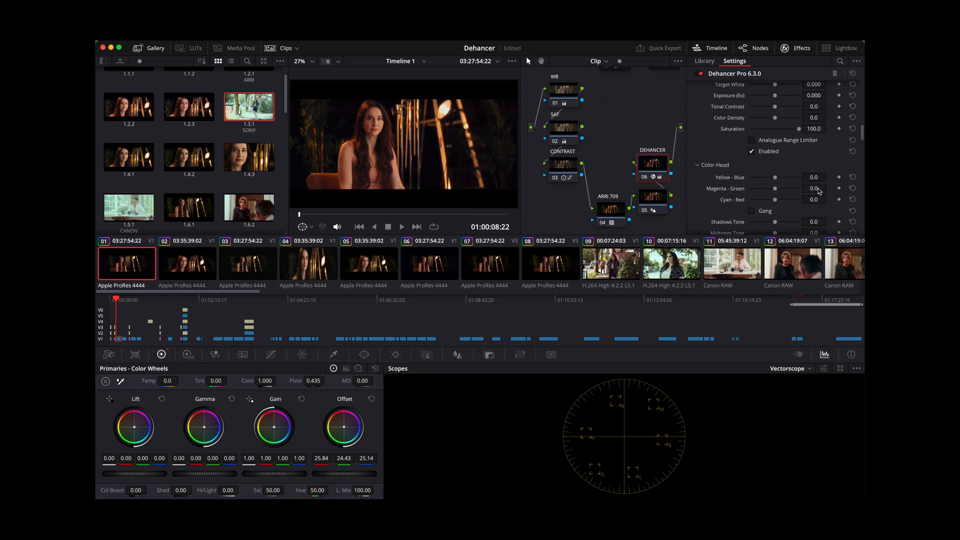
{"action": "scroll", "coordinate": [819, 191], "scroll_direction": "up", "scroll_amount": 8}
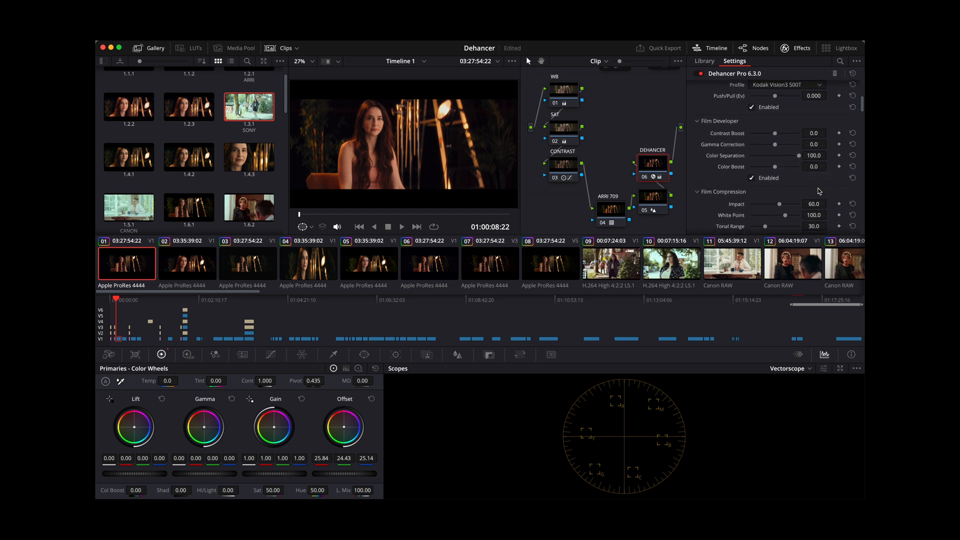
{"action": "scroll", "coordinate": [818, 191], "scroll_direction": "down", "scroll_amount": 2}
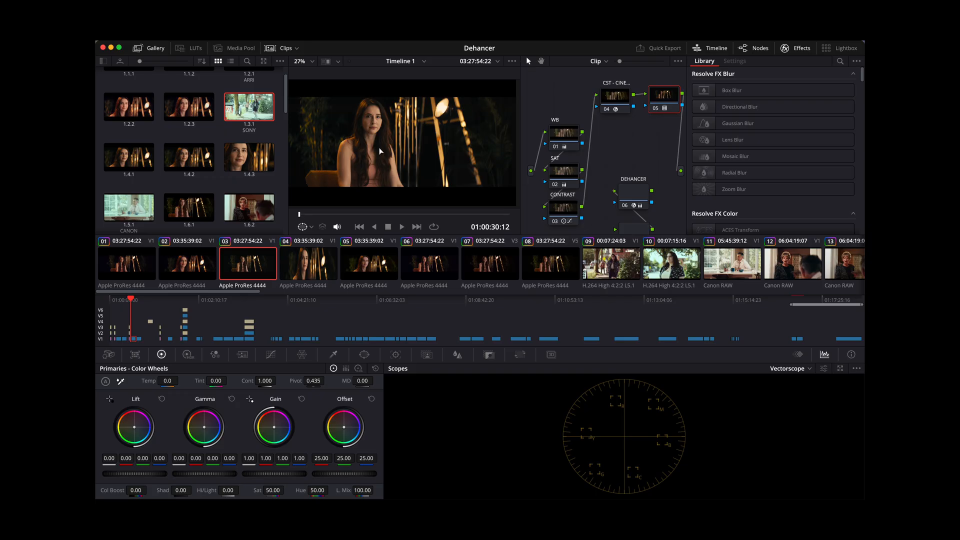
- View the third clip full screen and inspect its Color Space Transform node
{"action": "key", "text": "super+f"}
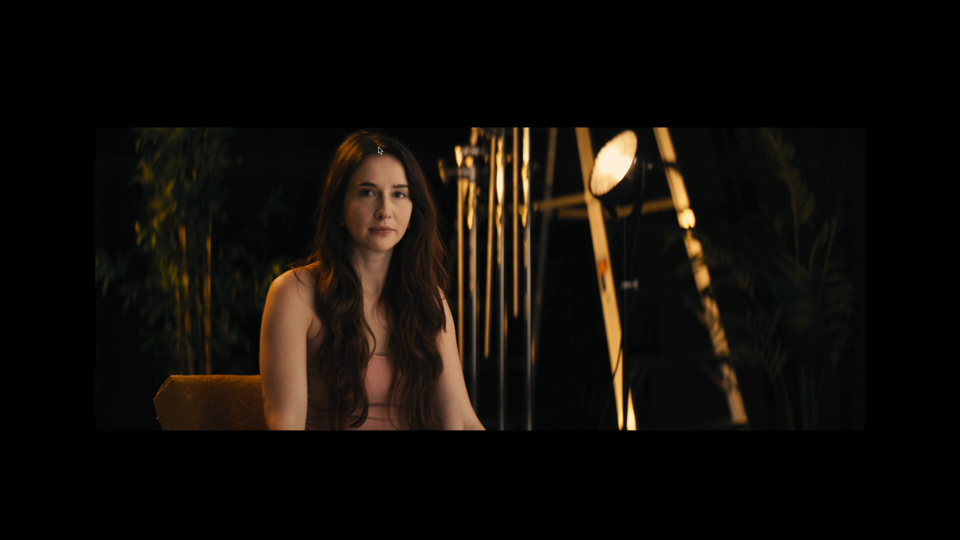
{"action": "key", "text": "super+f"}
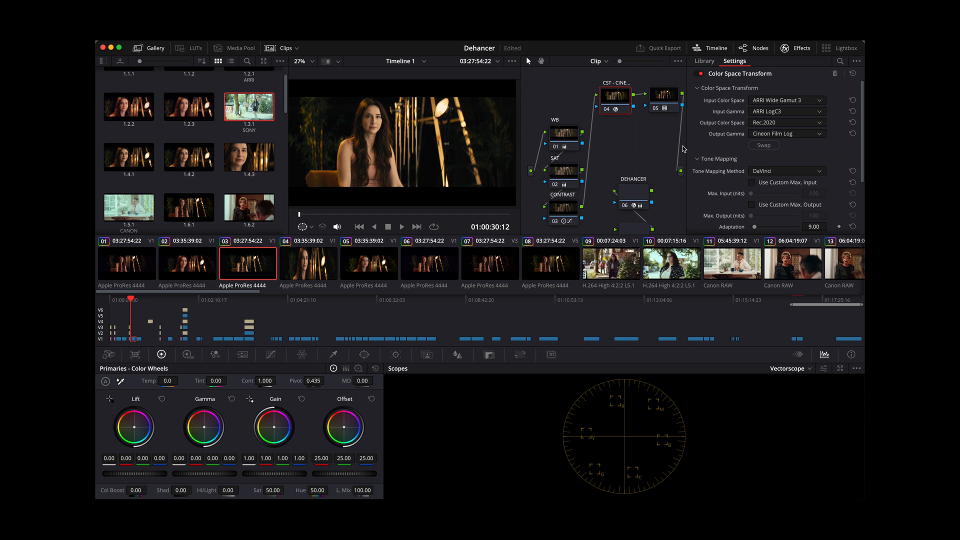
{"action": "left_click", "coordinate": [670, 105]}
{"action": "left_click", "coordinate": [615, 96]}
- Apply the Rec709 Kodak 2383 D60 film look LUT to node 05 and replace it with Rec709 Kodak 2383 D65
{"action": "left_click", "coordinate": [664, 104]}
{"action": "right_click", "coordinate": [663, 102]}
{"action": "mouse_move", "coordinate": [731, 200]}
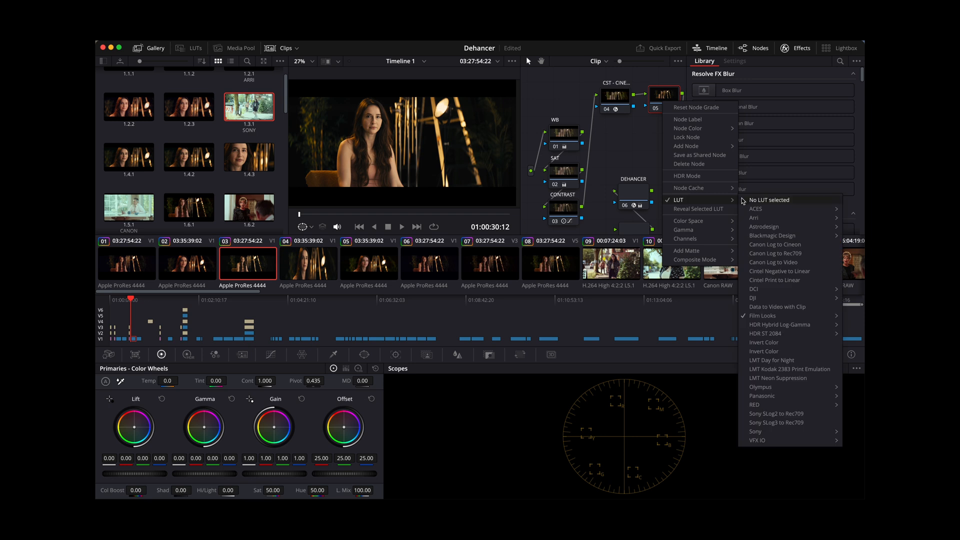
{"action": "mouse_move", "coordinate": [765, 316]}
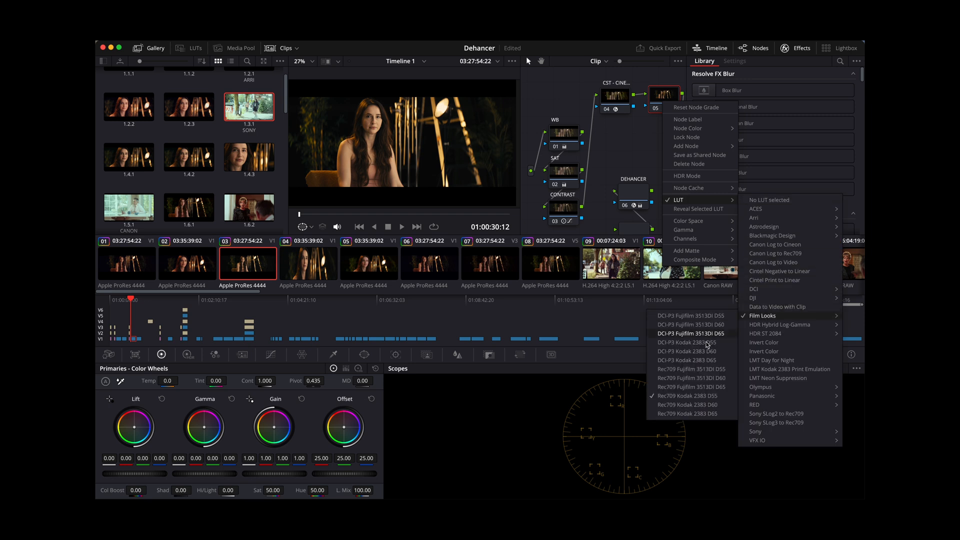
{"action": "left_click", "coordinate": [719, 408]}
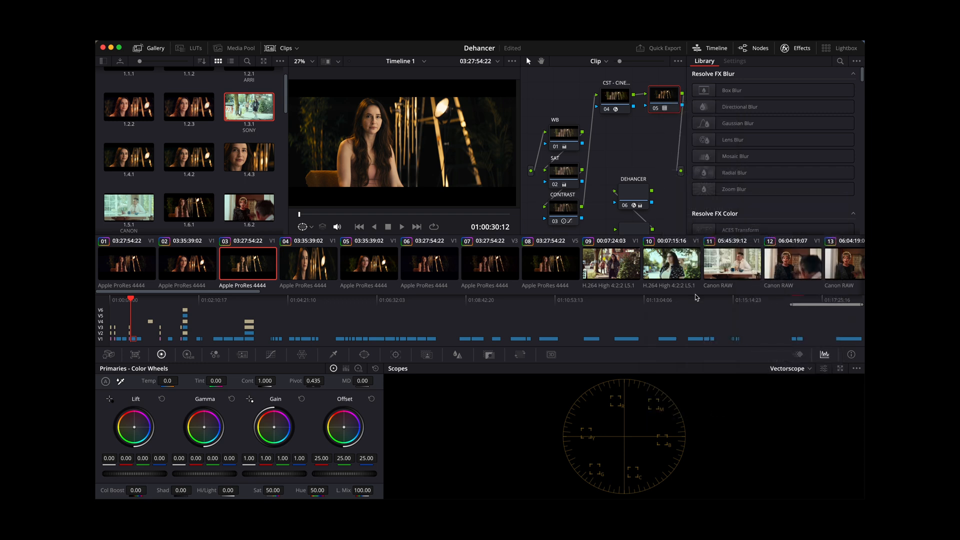
{"action": "right_click", "coordinate": [664, 100]}
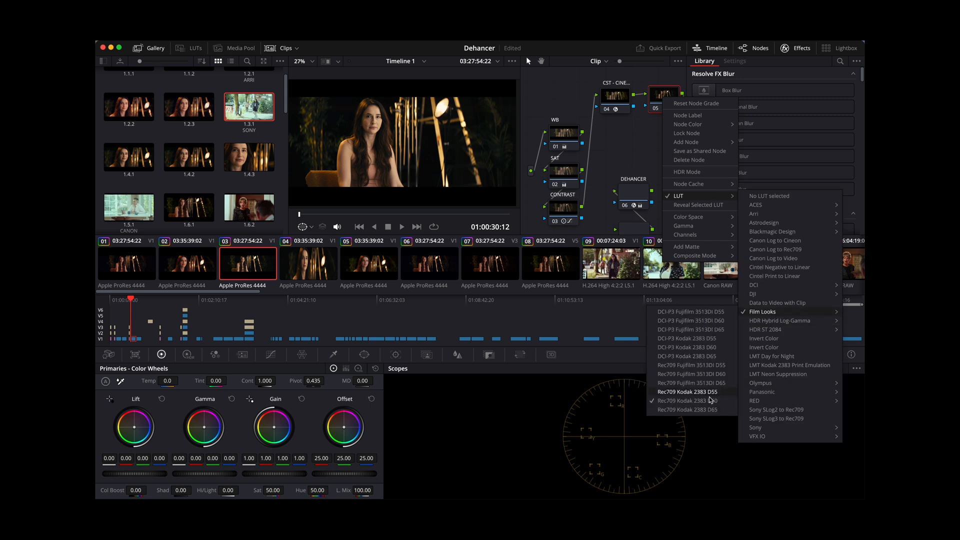
{"action": "left_click", "coordinate": [687, 410]}
- Open the Film Looks LUT choices for node 05 again
{"action": "right_click", "coordinate": [677, 103]}
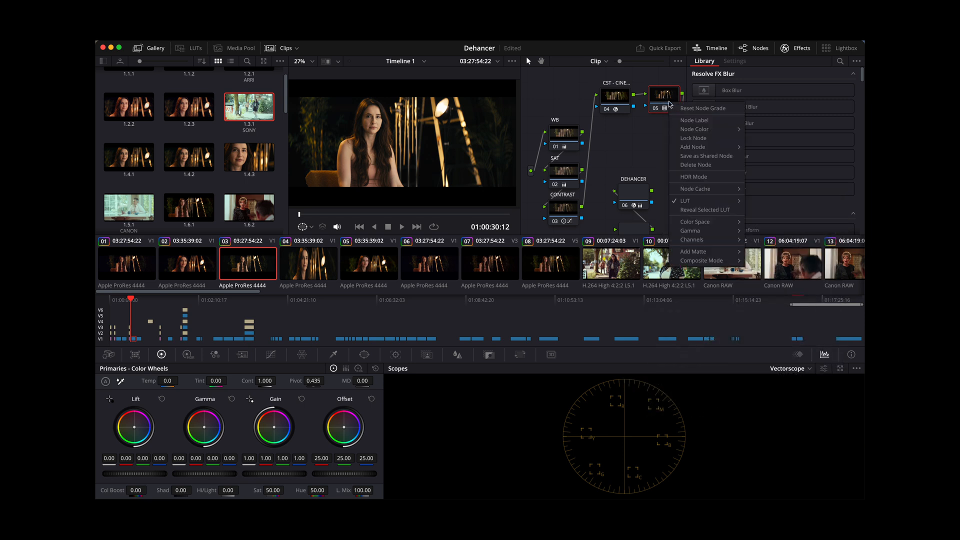
{"action": "mouse_move", "coordinate": [712, 201]}
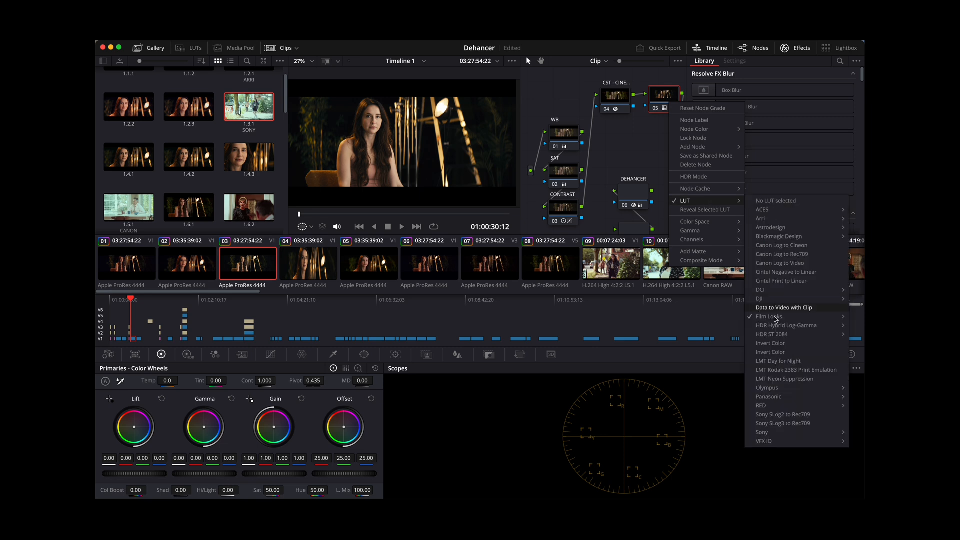
{"action": "mouse_move", "coordinate": [772, 317]}
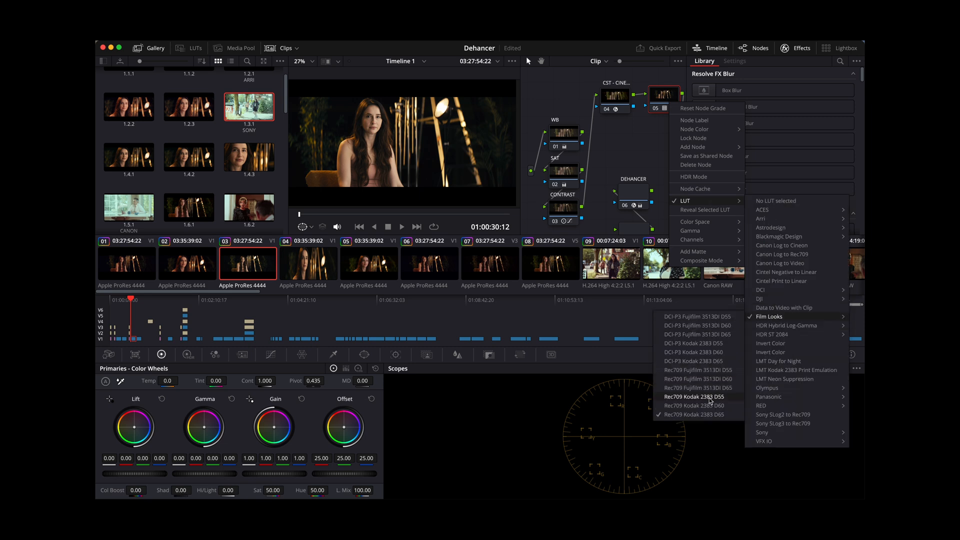
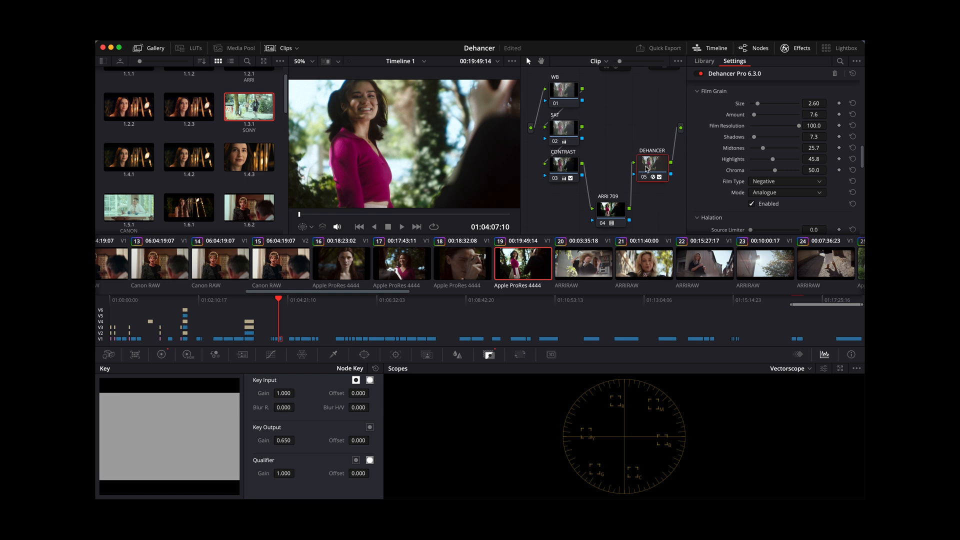
- Review the Dehancer film grain, film and option settings on node 05 and raise its key output gain to 1.001
{"action": "scroll", "coordinate": [757, 164], "scroll_direction": "up", "scroll_amount": 5}
{"action": "scroll", "coordinate": [757, 164], "scroll_direction": "up", "scroll_amount": 5}
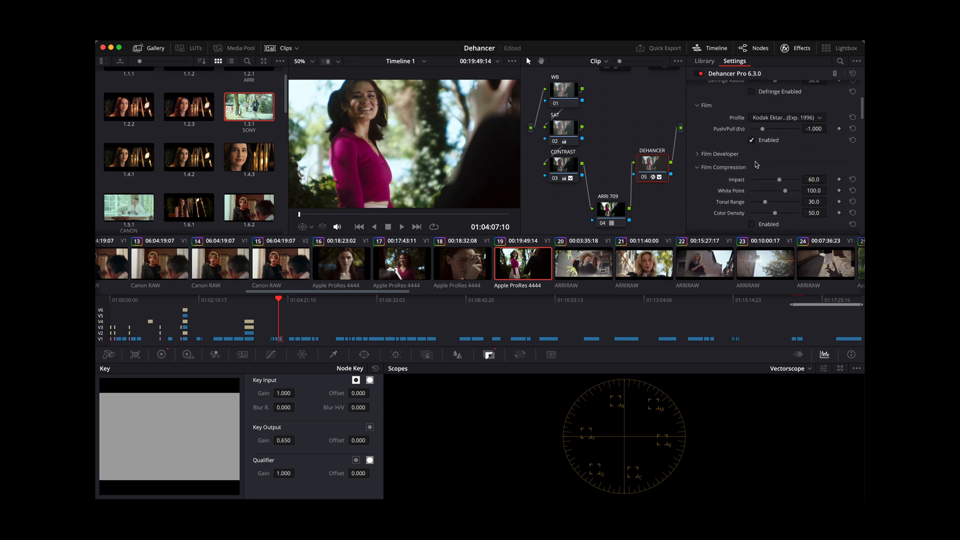
{"action": "scroll", "coordinate": [756, 164], "scroll_direction": "down", "scroll_amount": 3}
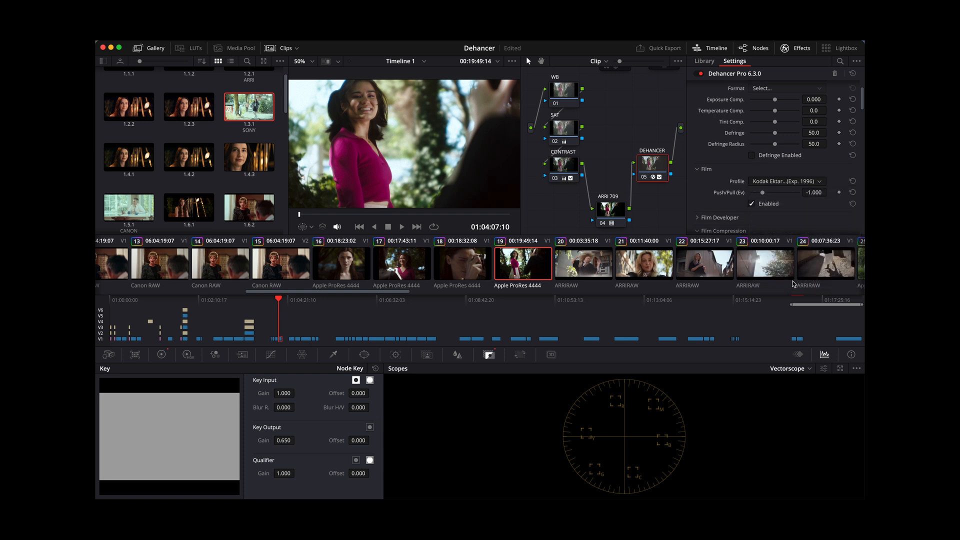
{"action": "scroll", "coordinate": [811, 205], "scroll_direction": "down", "scroll_amount": 10}
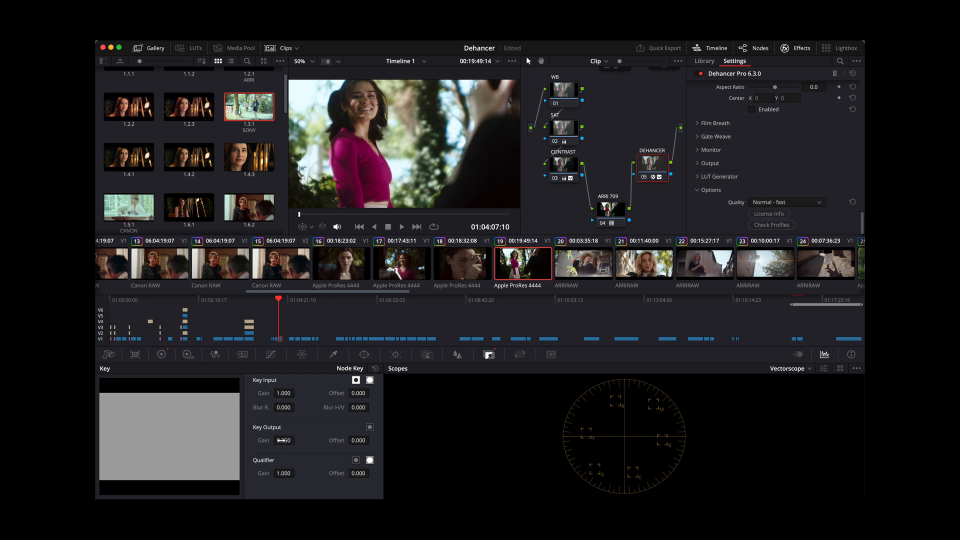
{"action": "scroll", "coordinate": [297, 439], "scroll_direction": "up", "scroll_amount": 10}
{"action": "scroll", "coordinate": [297, 439], "scroll_direction": "up", "scroll_amount": 1}
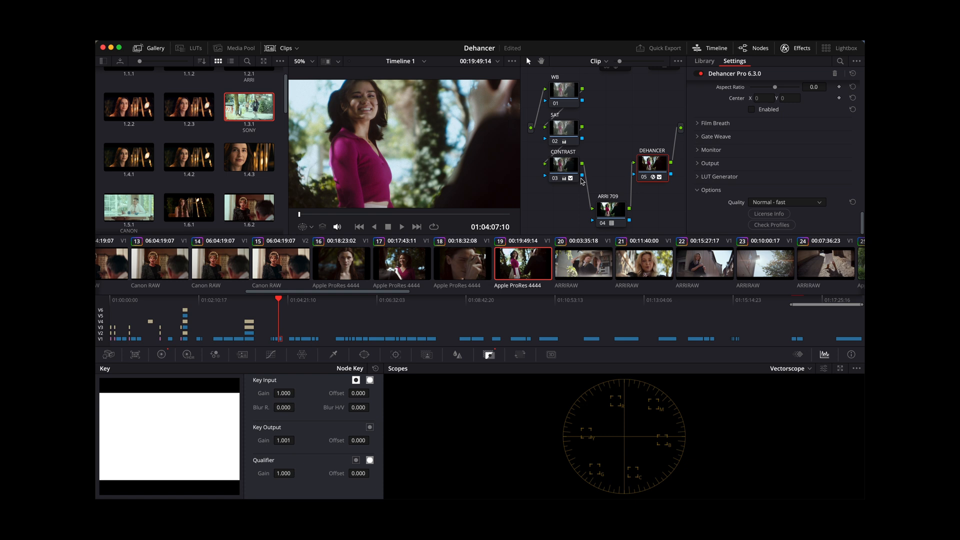
- Switch the Dehancer node off and on repeatedly to compare clip 19 with and without the film look
{"action": "key", "text": "super+d"}
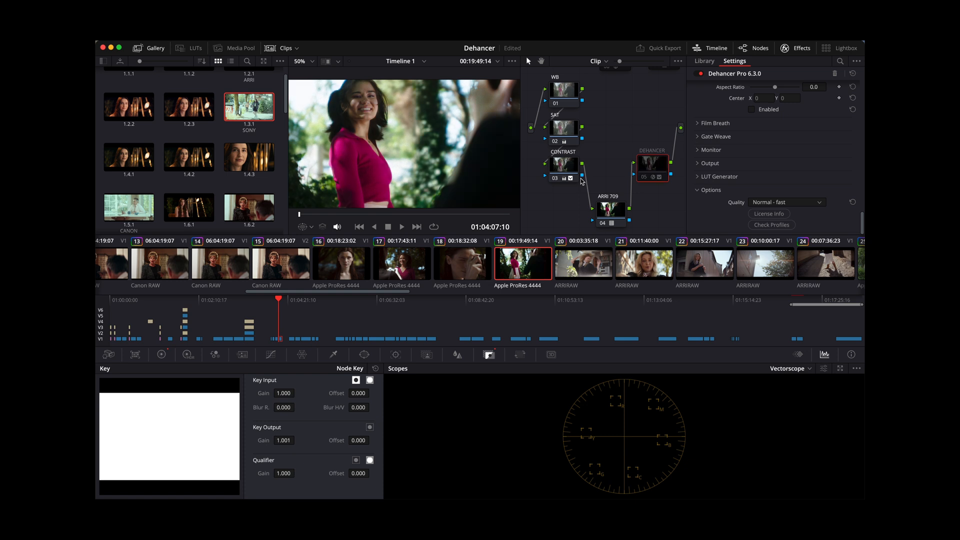
{"action": "key", "text": "super+d"}
{"action": "key", "text": "super+d"}
{"action": "key", "text": "super+d"}
{"action": "key", "text": "super+d"}
{"action": "key", "text": "super+d"}
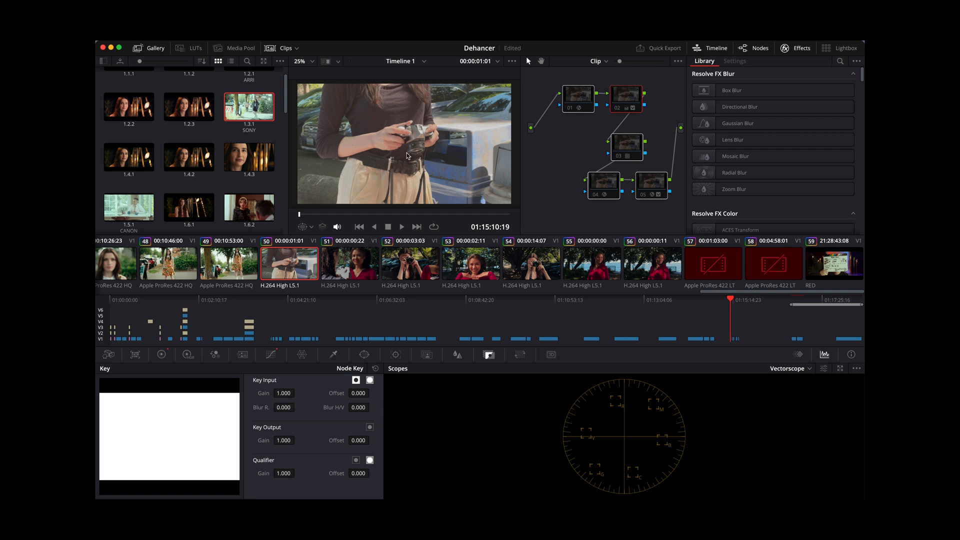
- Enable node 01 on clip 50 and inspect its Color Space Transform settings
{"action": "left_click", "coordinate": [558, 80]}
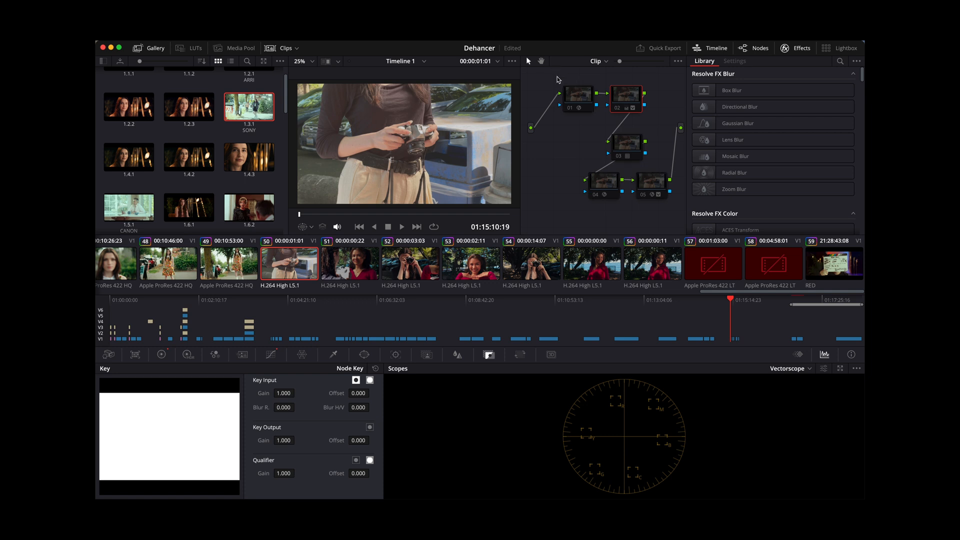
{"action": "left_click", "coordinate": [581, 102]}
{"action": "key", "text": "super+d"}
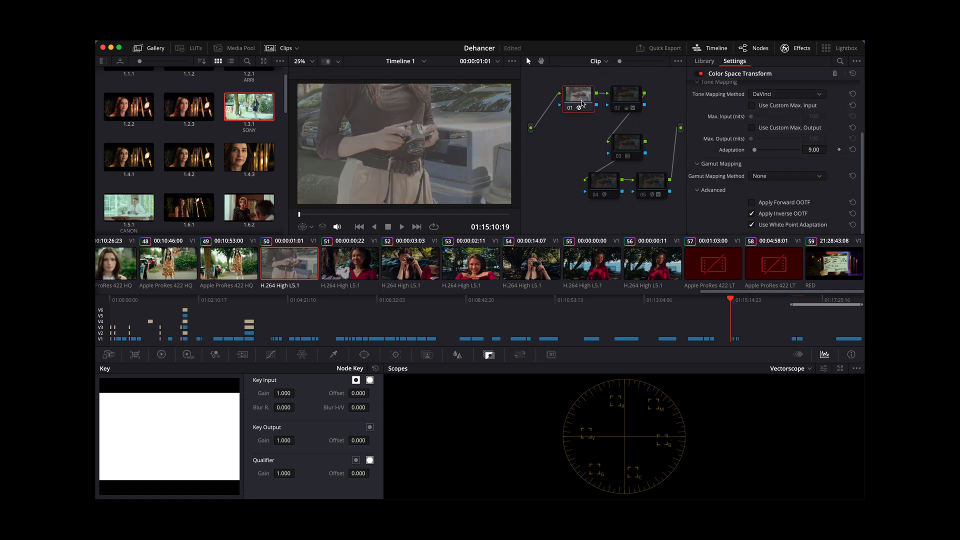
{"action": "scroll", "coordinate": [755, 173], "scroll_direction": "up", "scroll_amount": 3}
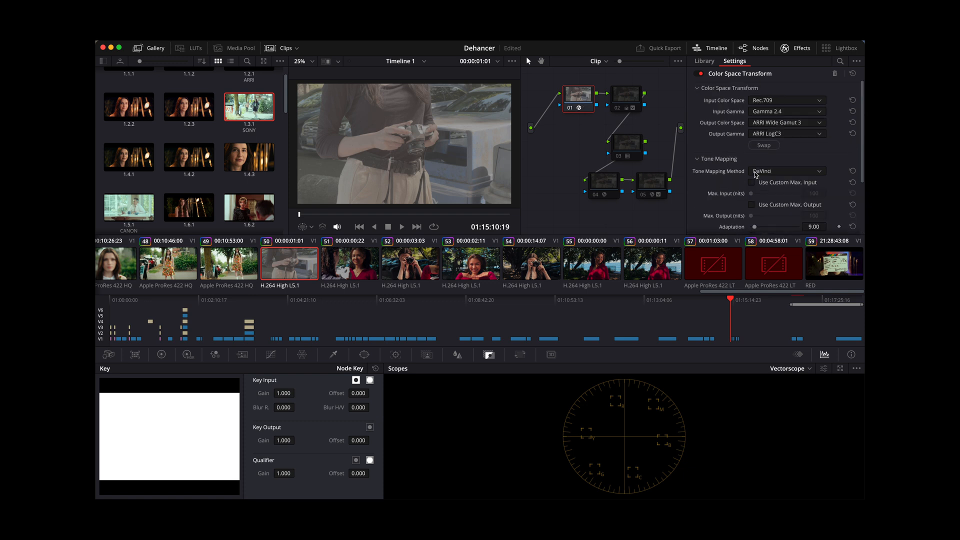
- Enable nodes 02, 03 and 04 on clip 50 one after another
{"action": "left_click", "coordinate": [629, 98]}
{"action": "key", "text": "super+d"}
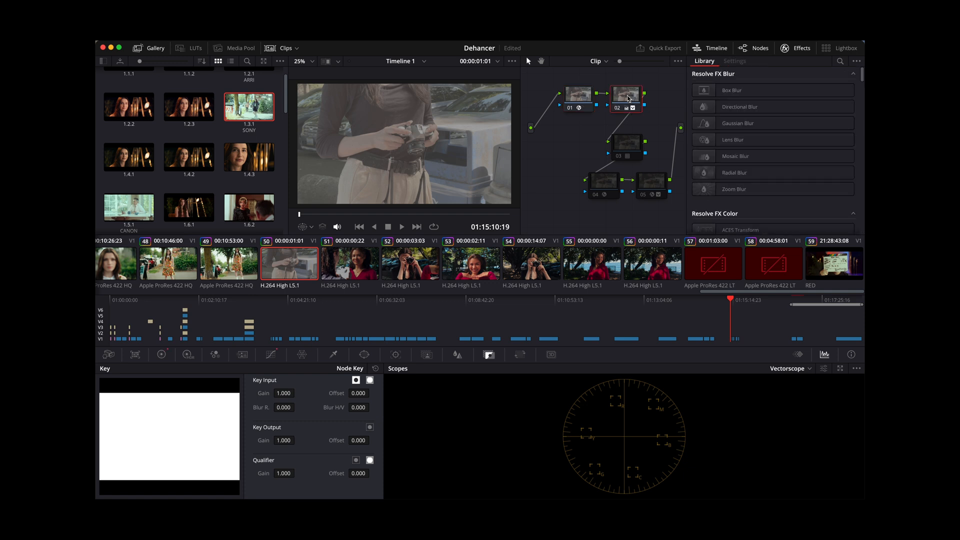
{"action": "left_click", "coordinate": [622, 156]}
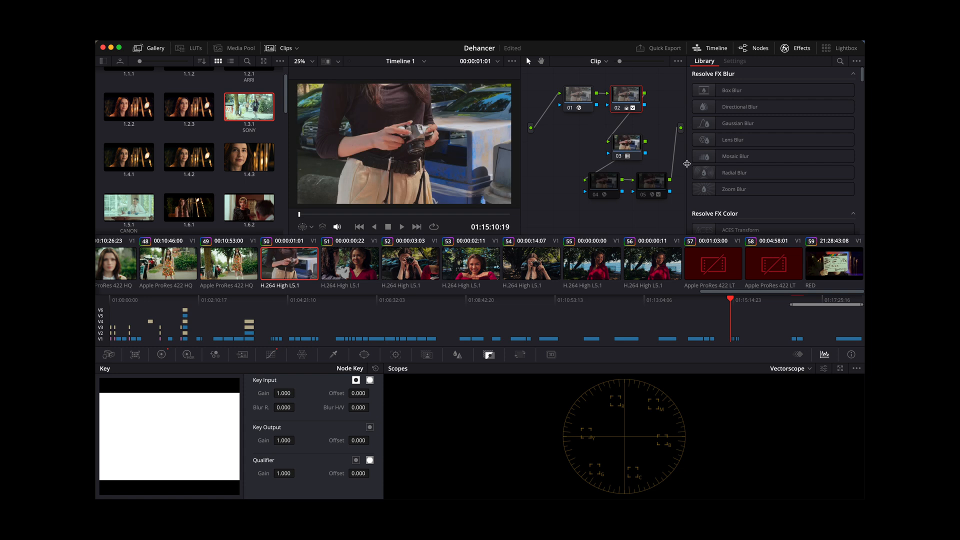
{"action": "left_click", "coordinate": [625, 146]}
{"action": "key", "text": "super+d"}
{"action": "key", "text": "super+d"}
{"action": "left_click", "coordinate": [605, 179]}
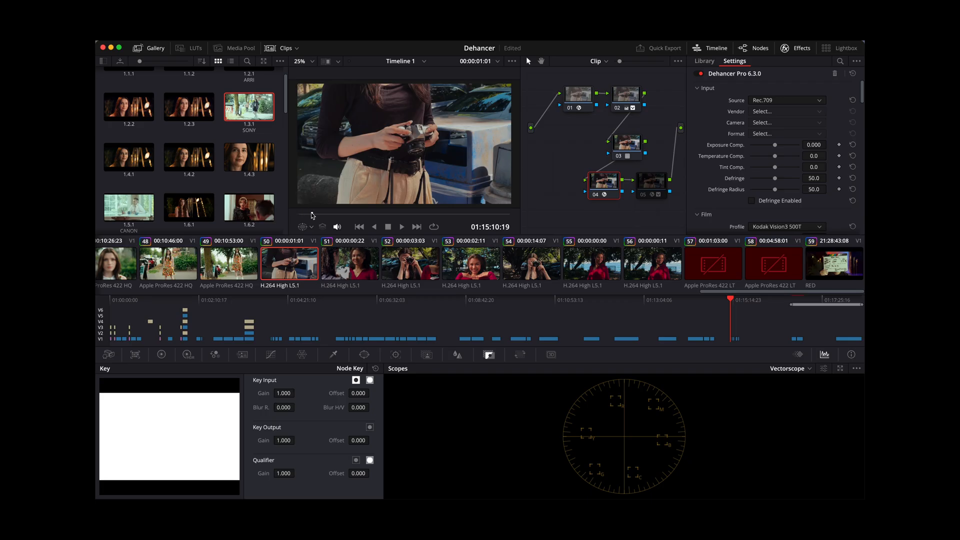
- View clip 50 full screen and examine node 04's Dehancer input, film, compression and expand settings
{"action": "mouse_move", "coordinate": [312, 216]}
{"action": "left_mouse_down"}
{"action": "mouse_move", "coordinate": [510, 231]}
{"action": "mouse_move", "coordinate": [296, 211]}
{"action": "left_mouse_up"}
{"action": "key", "text": "super+f"}
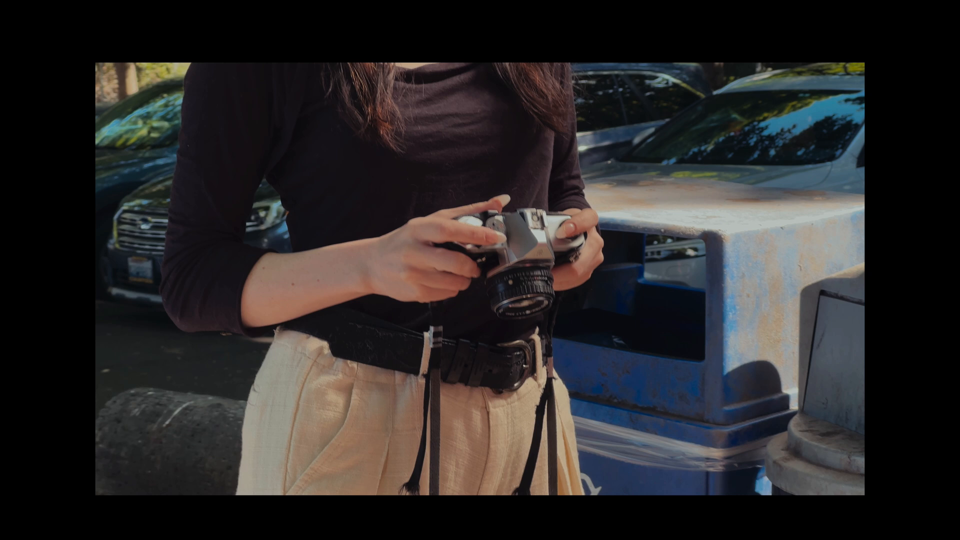
{"action": "key", "text": "super+f"}
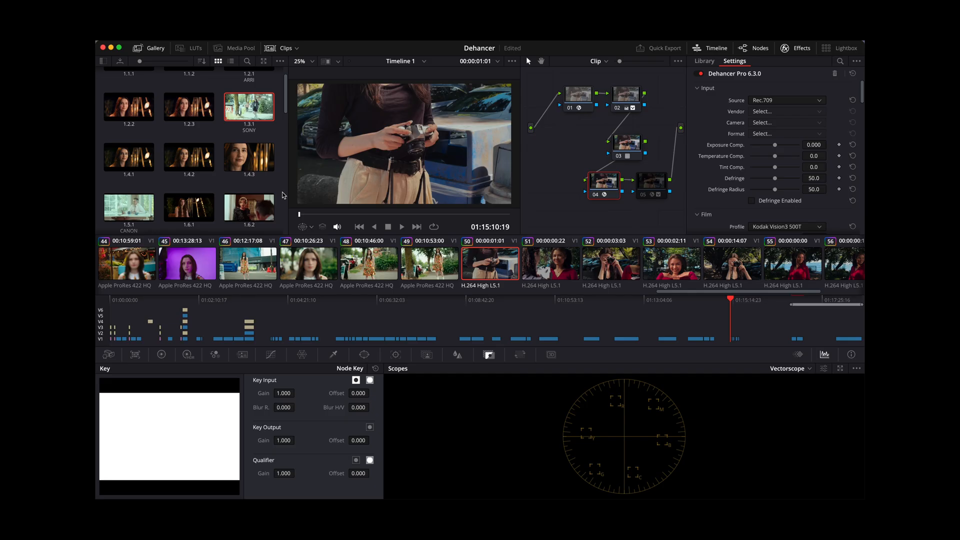
{"action": "scroll", "coordinate": [785, 145], "scroll_direction": "down", "scroll_amount": 3}
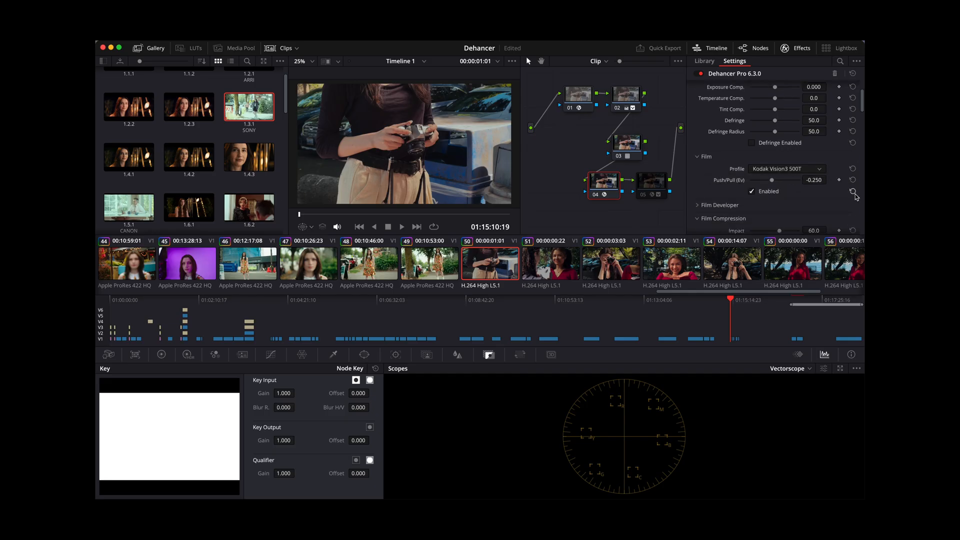
{"action": "scroll", "coordinate": [773, 200], "scroll_direction": "down", "scroll_amount": 1}
{"action": "scroll", "coordinate": [765, 190], "scroll_direction": "down", "scroll_amount": 4}
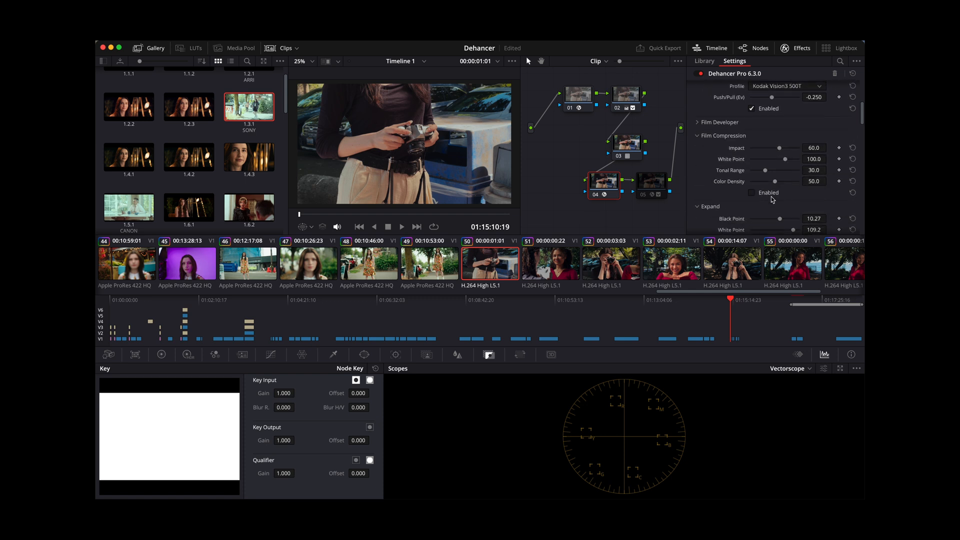
{"action": "scroll", "coordinate": [742, 167], "scroll_direction": "down", "scroll_amount": 8}
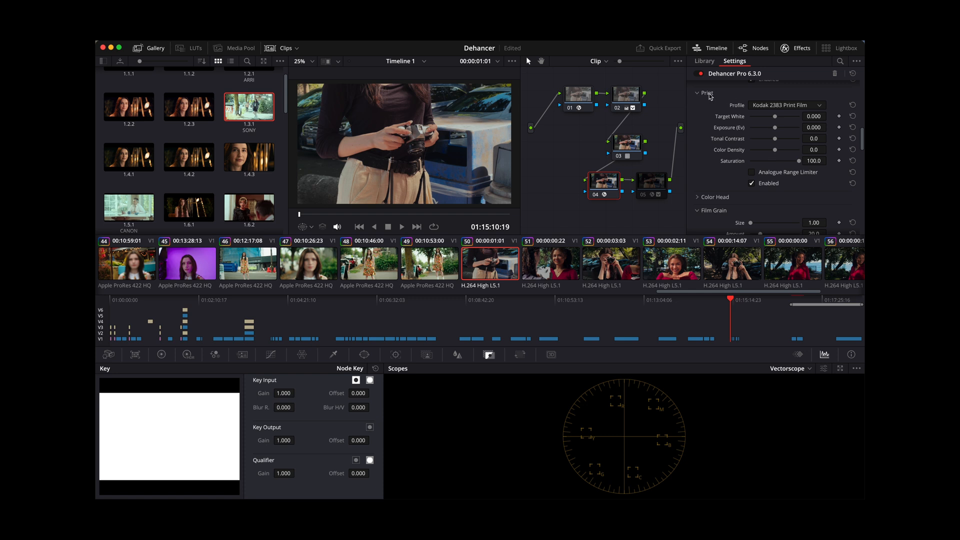
- Toggle the Kodak 2383 Print Film emulation off and on in node 04 to compare its effect
{"action": "left_click", "coordinate": [752, 184]}
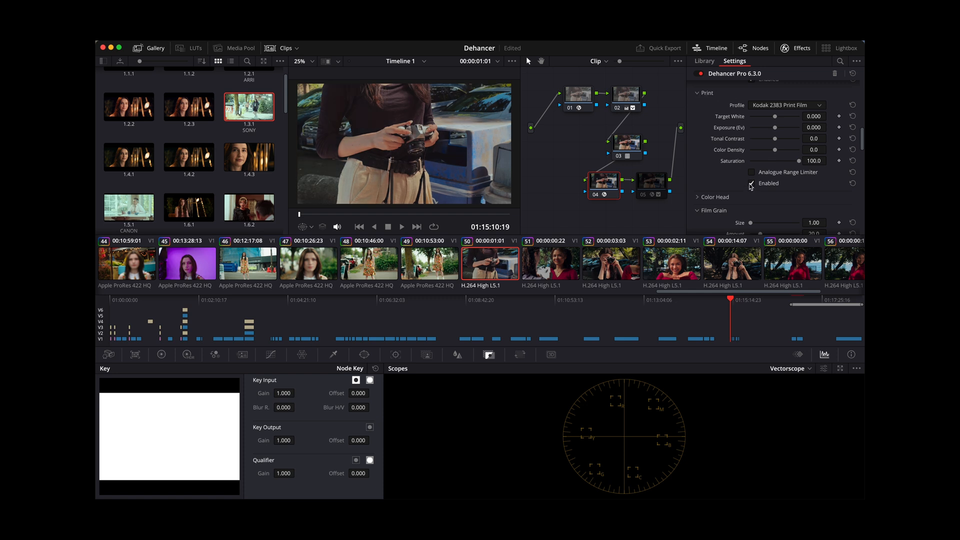
{"action": "left_click", "coordinate": [751, 184]}
{"action": "left_click", "coordinate": [751, 184]}
{"action": "left_click", "coordinate": [751, 184]}
{"action": "left_click", "coordinate": [751, 184]}
{"action": "left_click", "coordinate": [751, 184]}
- Look over node 04's halation and bloom settings, then enable node 05 and review its Dehancer grain, print and expand settings
{"action": "scroll", "coordinate": [775, 136], "scroll_direction": "down", "scroll_amount": 10}
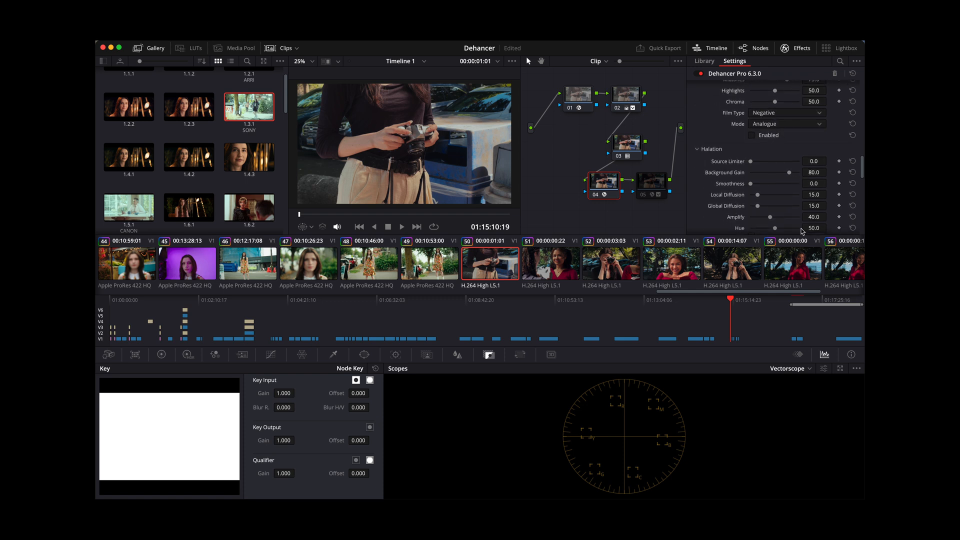
{"action": "scroll", "coordinate": [801, 231], "scroll_direction": "down", "scroll_amount": 5}
{"action": "left_click", "coordinate": [652, 181]}
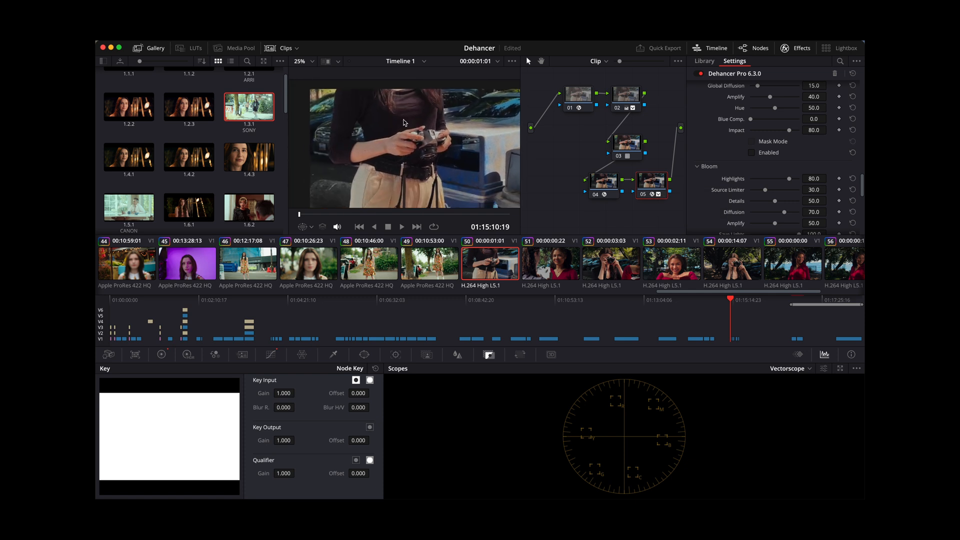
{"action": "scroll", "coordinate": [805, 177], "scroll_direction": "up", "scroll_amount": 5}
{"action": "scroll", "coordinate": [806, 178], "scroll_direction": "up", "scroll_amount": 5}
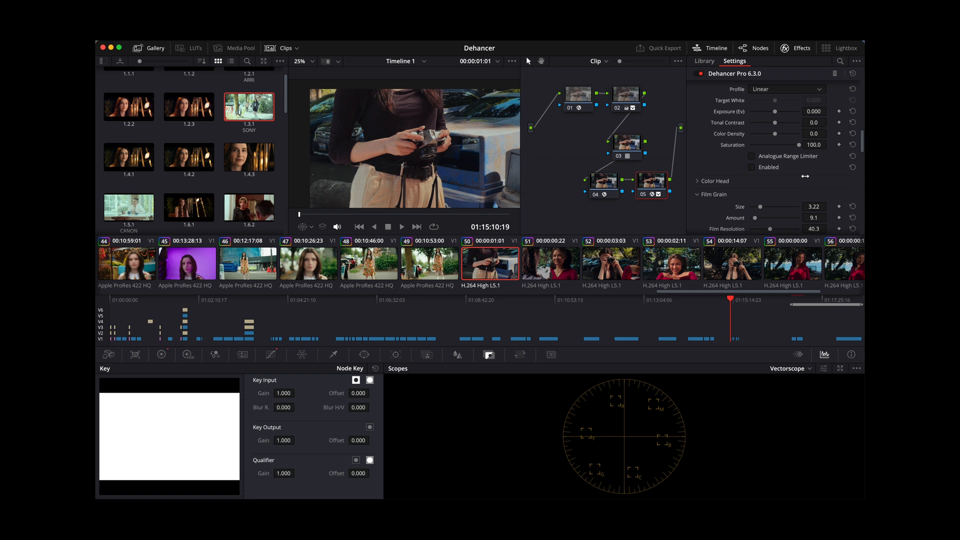
{"action": "scroll", "coordinate": [805, 176], "scroll_direction": "up", "scroll_amount": 5}
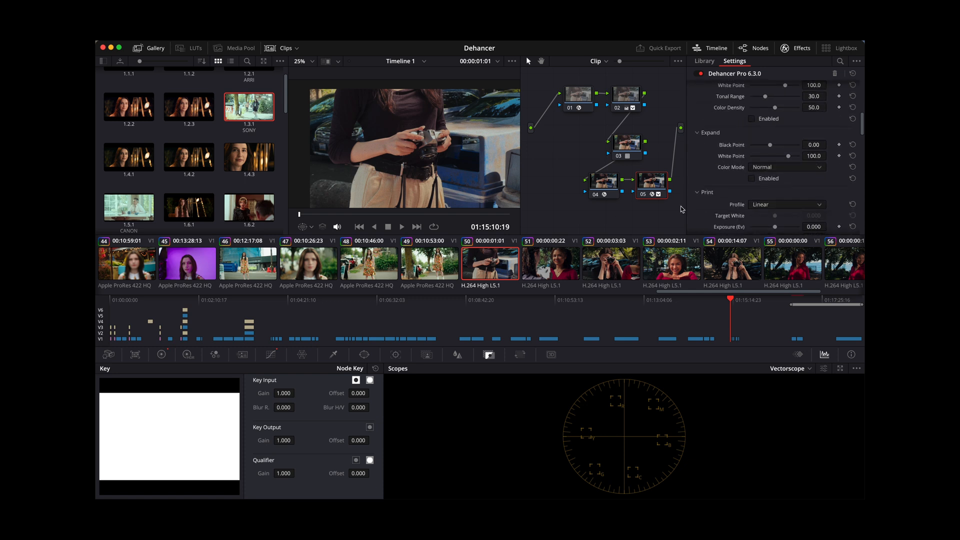
- Open clip 51 at 01:15:13:01 and review the film, print and grain settings of its Dehancer node 05
{"action": "left_click", "coordinate": [606, 176]}
{"action": "left_click", "coordinate": [544, 273]}
{"action": "left_click_drag", "start_coordinate": [305, 214], "coordinate": [452, 229]}
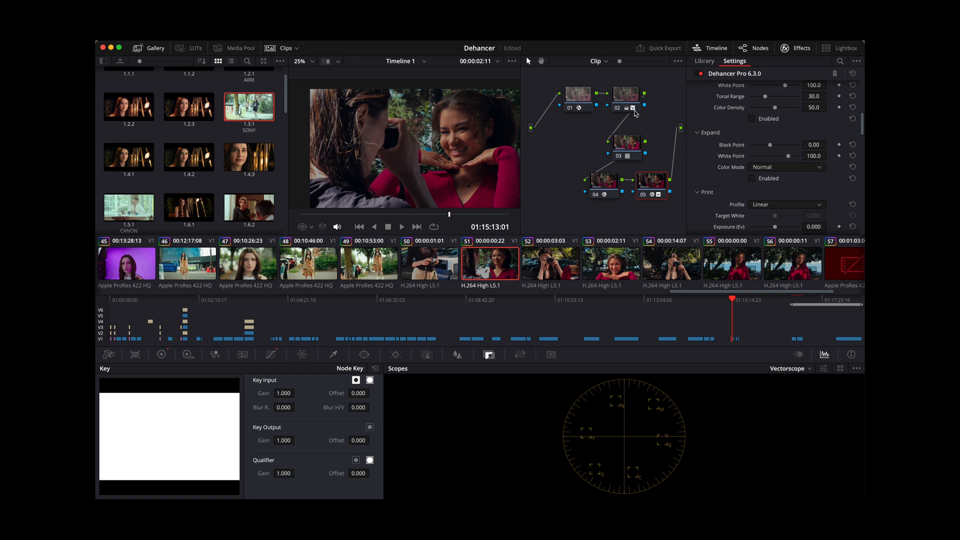
{"action": "scroll", "coordinate": [779, 141], "scroll_direction": "up", "scroll_amount": 5}
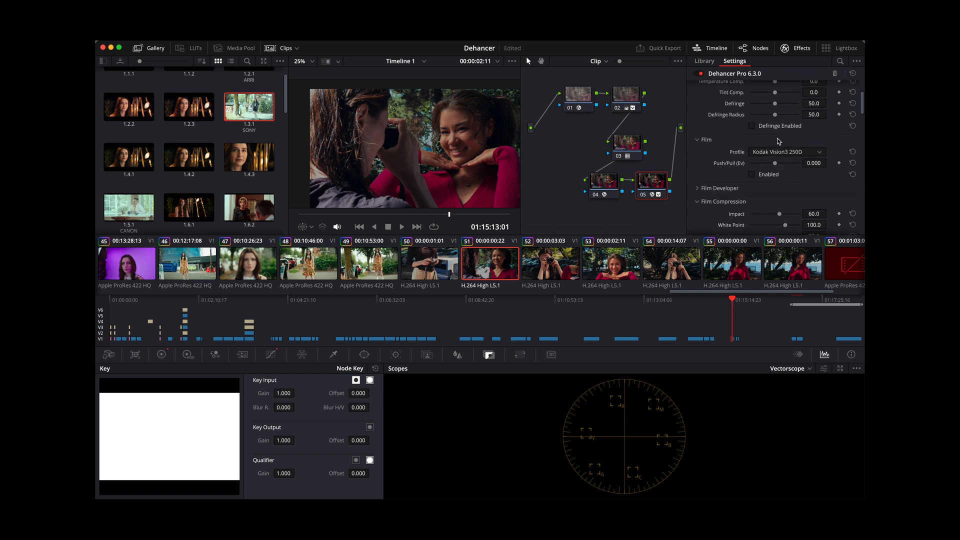
{"action": "scroll", "coordinate": [779, 142], "scroll_direction": "down", "scroll_amount": 8}
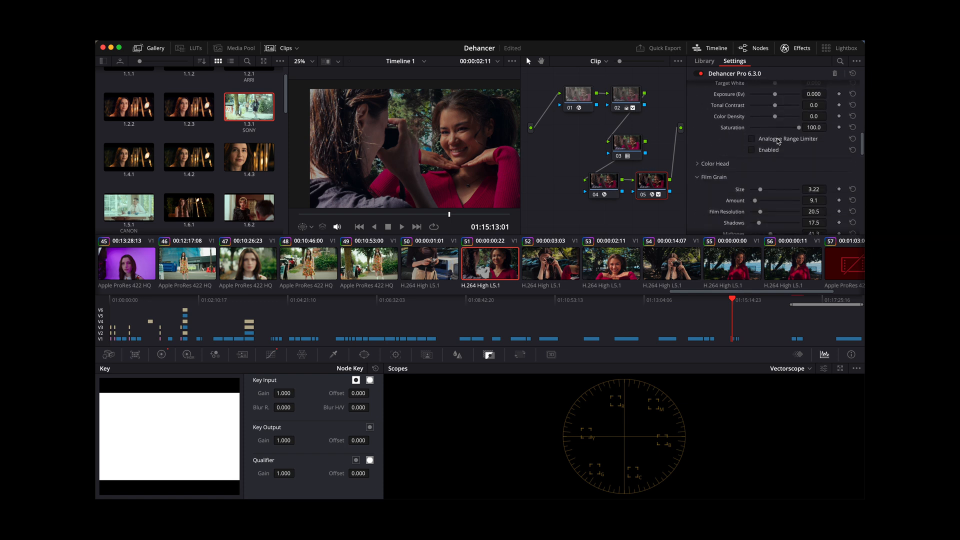
- Set the film grain size to 6.25 and amount to 23.0 on clip 51's node 05, checking the grain full screen
{"action": "left_click", "coordinate": [768, 89]}
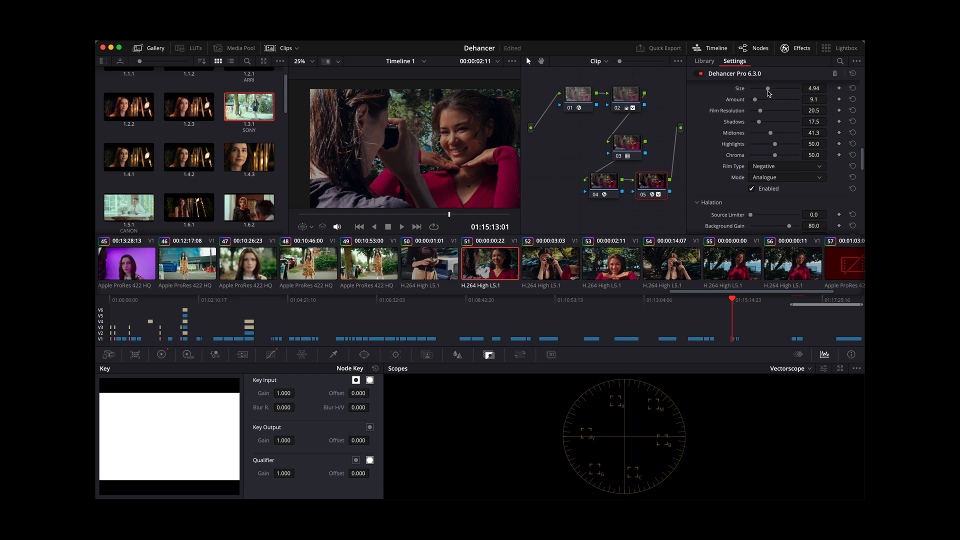
{"action": "key", "text": "super+f"}
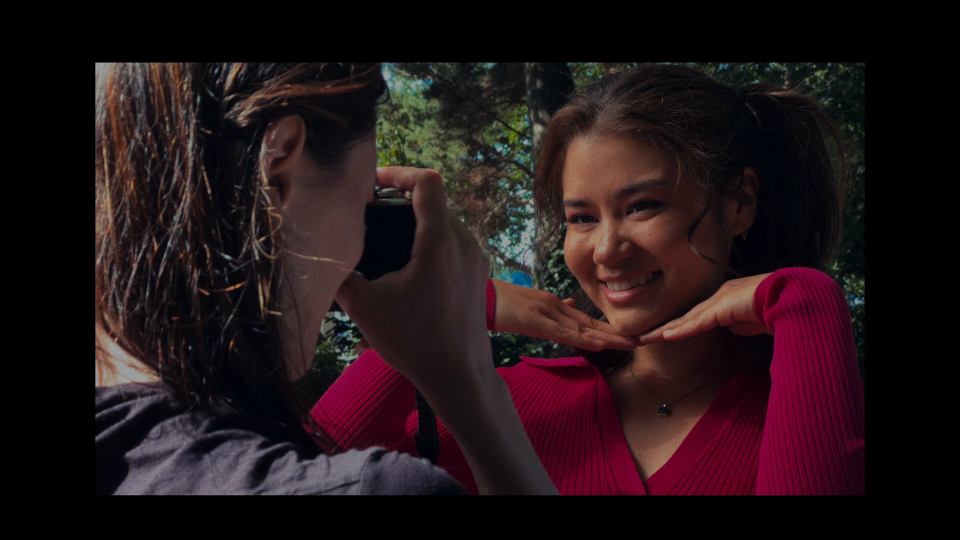
{"action": "key", "text": "super+f"}
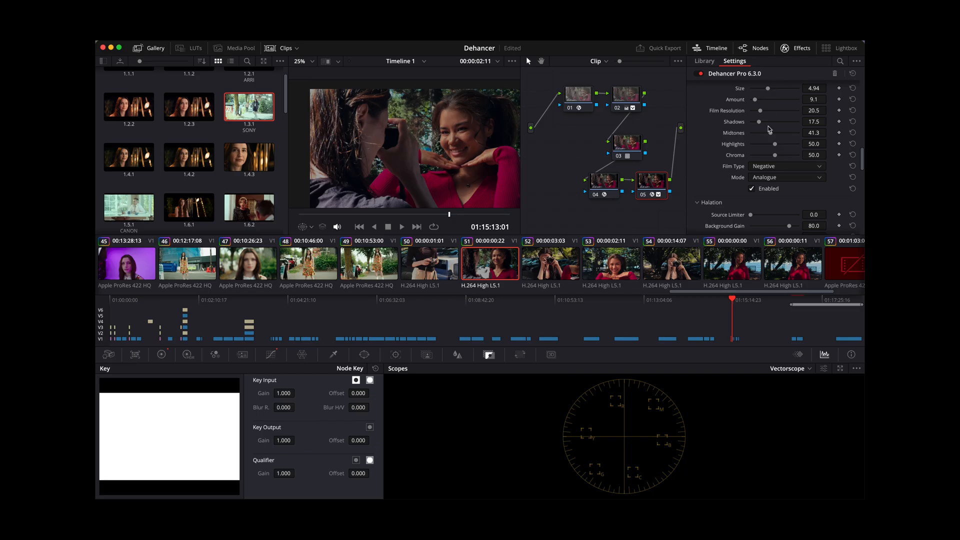
{"action": "left_click_drag", "start_coordinate": [768, 88], "coordinate": [774, 89]}
{"action": "key", "text": "super+f"}
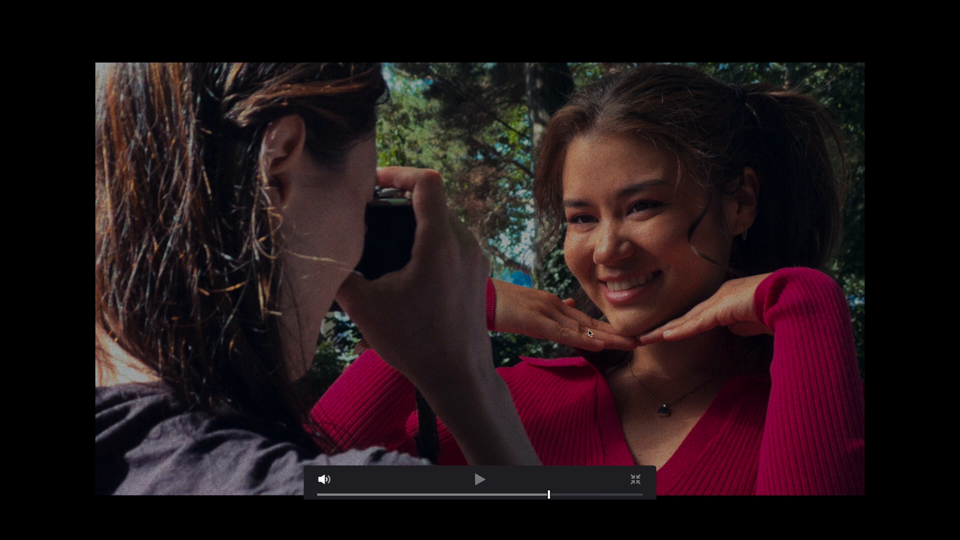
{"action": "left_click_drag", "start_coordinate": [549, 495], "coordinate": [516, 490]}
{"action": "key", "text": "Escape"}
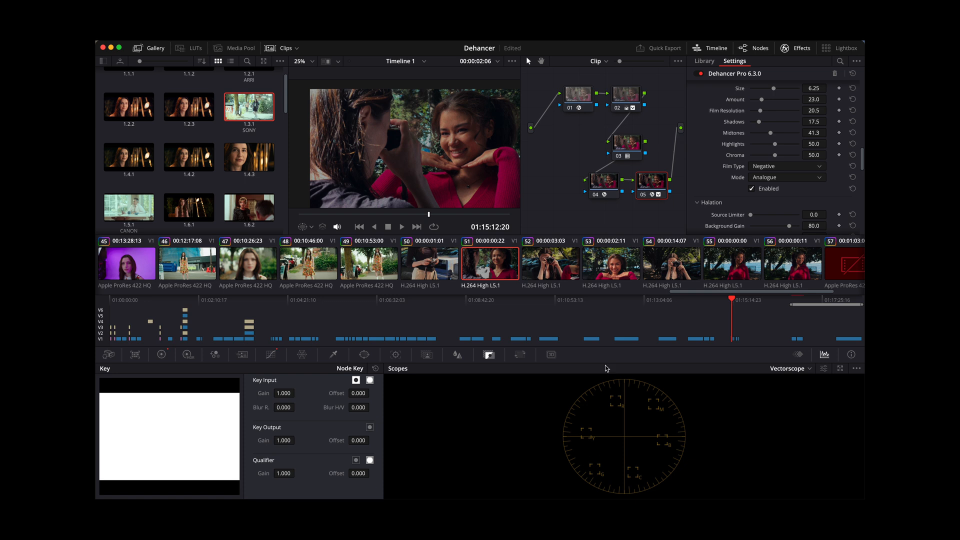
- Preview clip 52 full screen near its end and scrub clip 53 to 01:15:18:11
{"action": "left_click", "coordinate": [549, 267]}
{"action": "left_click_drag", "start_coordinate": [306, 214], "coordinate": [512, 215]}
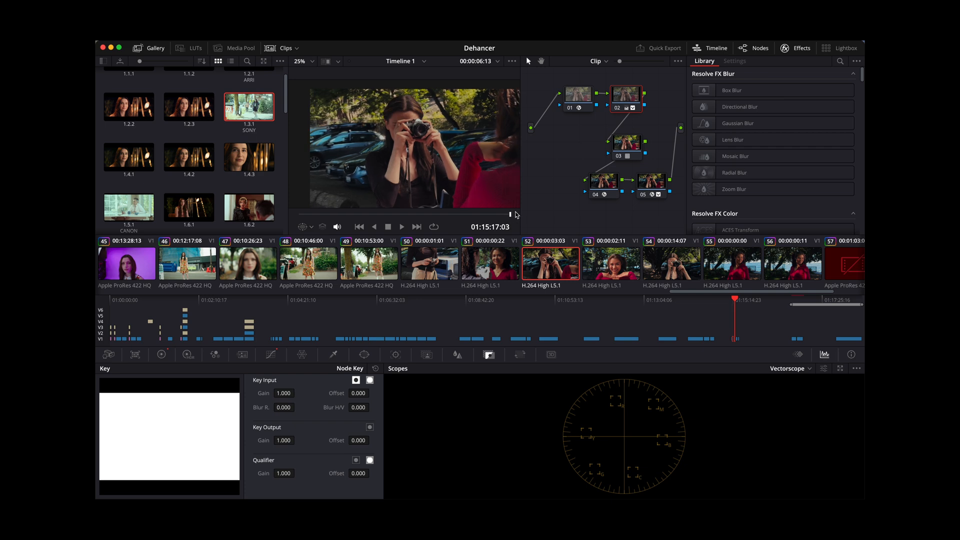
{"action": "key", "text": "super+f"}
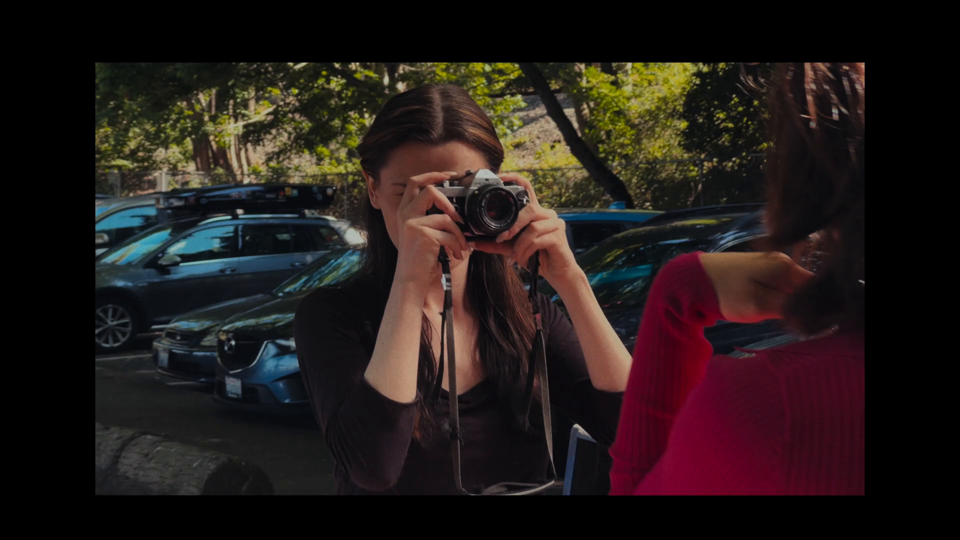
{"action": "key", "text": "Escape"}
{"action": "left_click", "coordinate": [530, 272]}
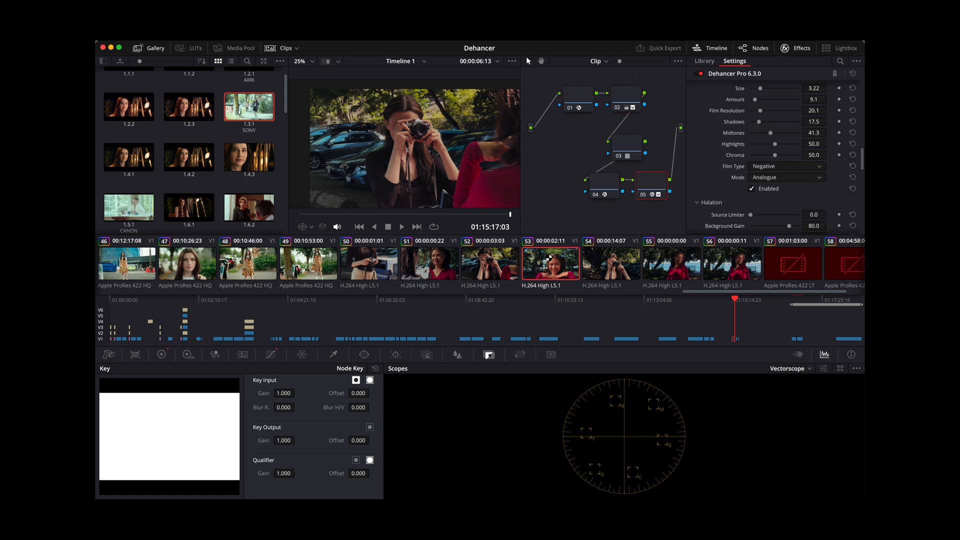
{"action": "left_click_drag", "start_coordinate": [301, 214], "coordinate": [476, 224]}
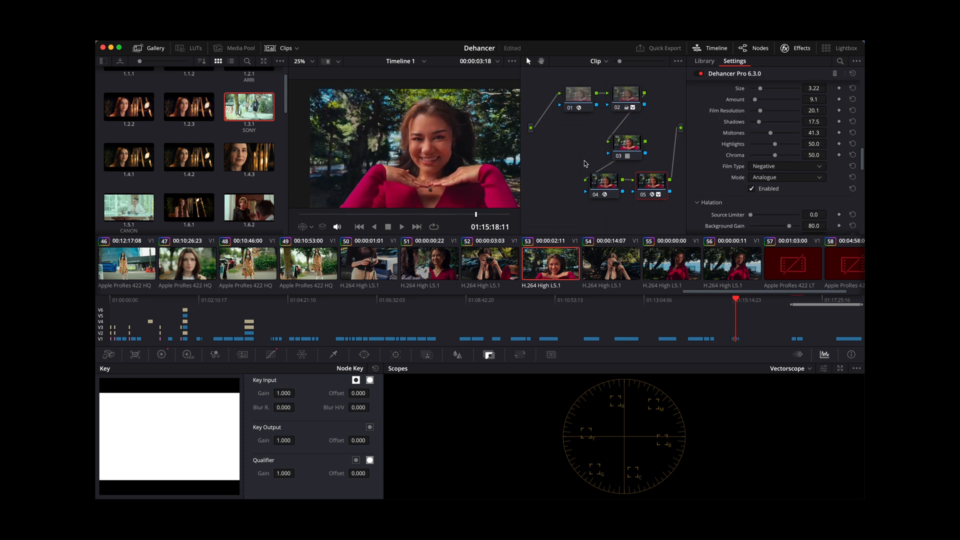
- Disable all nodes on clip 53 and re-enable nodes 01 to 04 one at a time to compare each one's effect
{"action": "key", "text": "shift+d"}
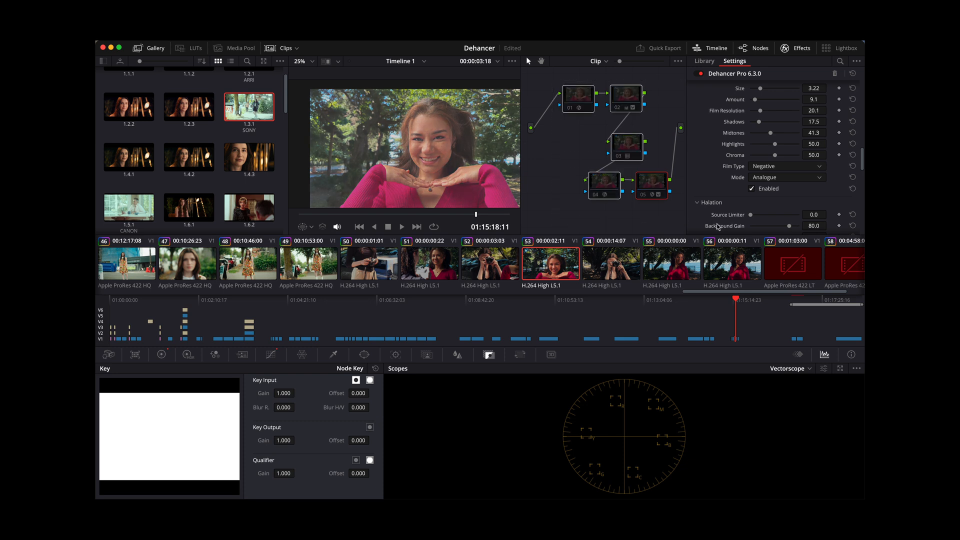
{"action": "left_click", "coordinate": [575, 93]}
{"action": "key", "text": "ctrl+d"}
{"action": "left_click", "coordinate": [631, 95]}
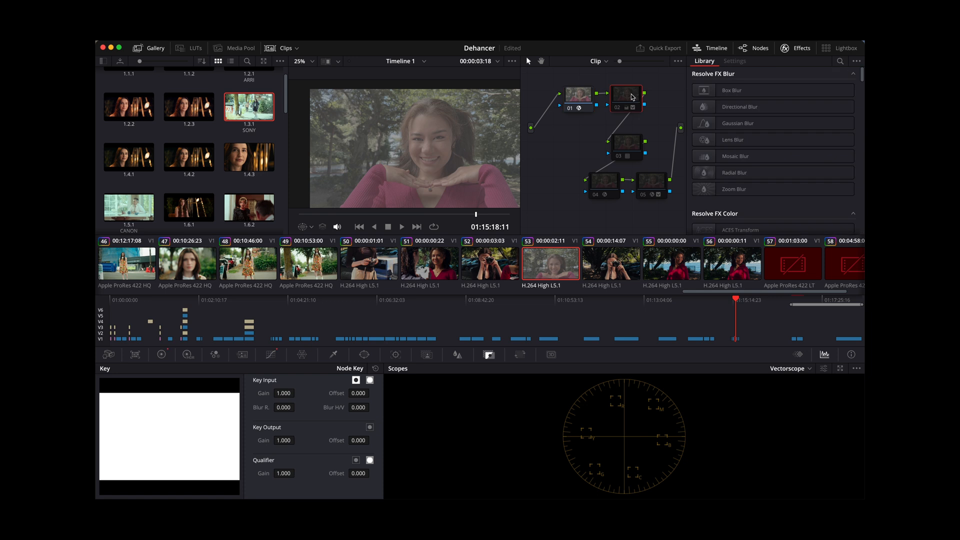
{"action": "key", "text": "super+d"}
{"action": "left_click", "coordinate": [622, 142]}
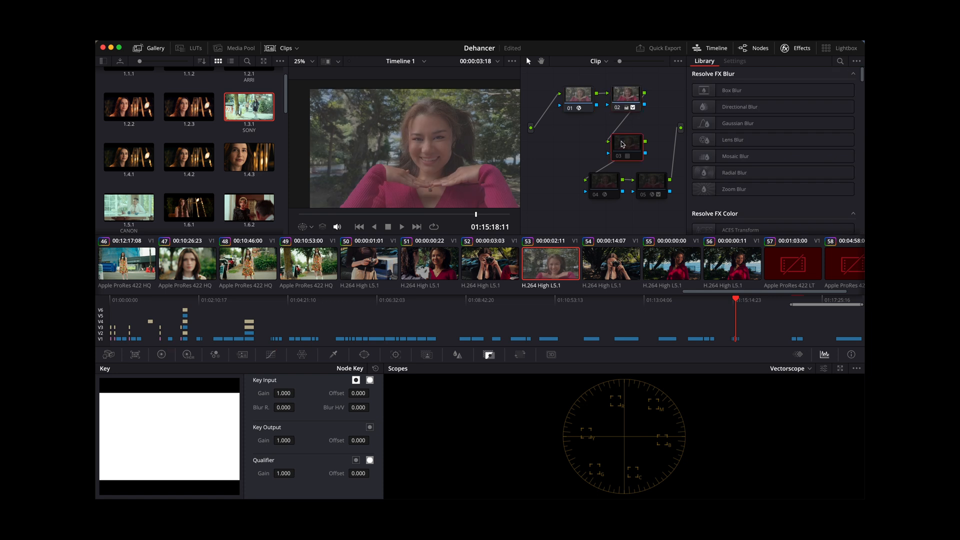
{"action": "key", "text": "super+d"}
{"action": "left_click", "coordinate": [609, 181]}
{"action": "key", "text": "super+d"}
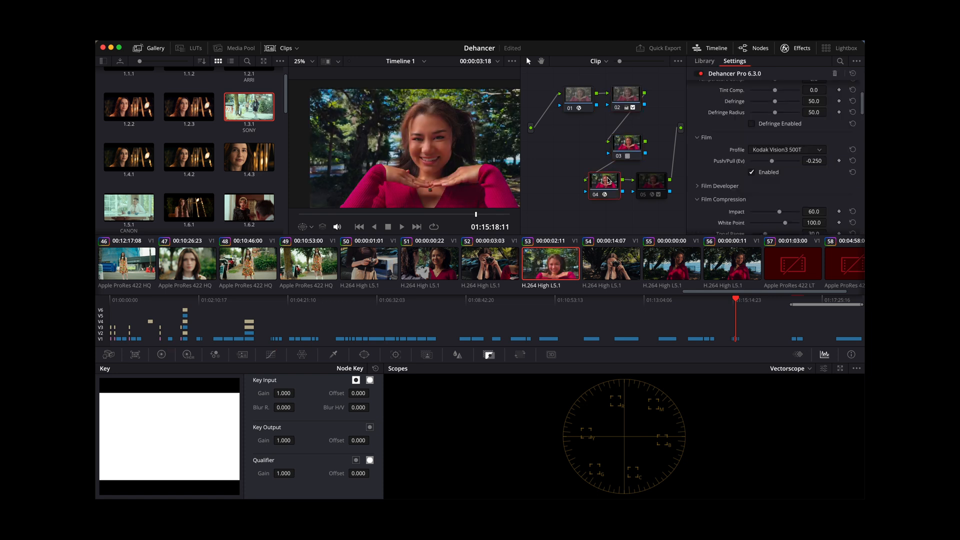
- Re-enable node 05 on clip 53 and review its Dehancer film compression, expand, print and film grain settings
{"action": "left_click", "coordinate": [653, 181]}
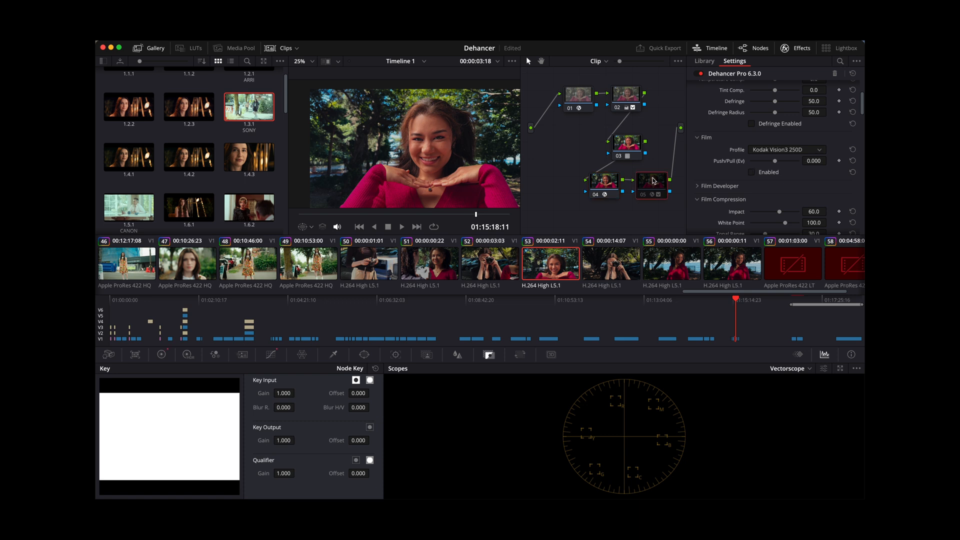
{"action": "key", "text": "super+d"}
{"action": "scroll", "coordinate": [796, 143], "scroll_direction": "down", "scroll_amount": 10}
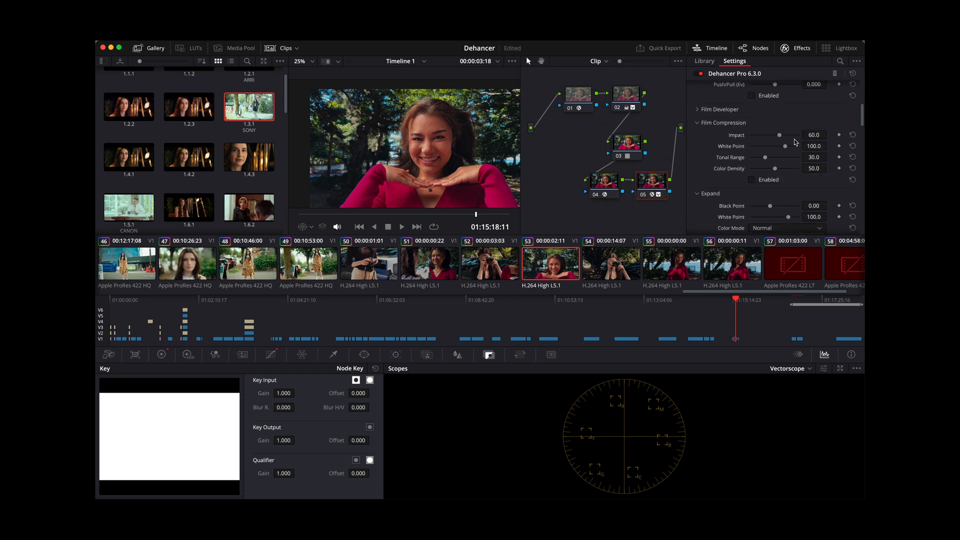
{"action": "scroll", "coordinate": [796, 142], "scroll_direction": "down", "scroll_amount": 8}
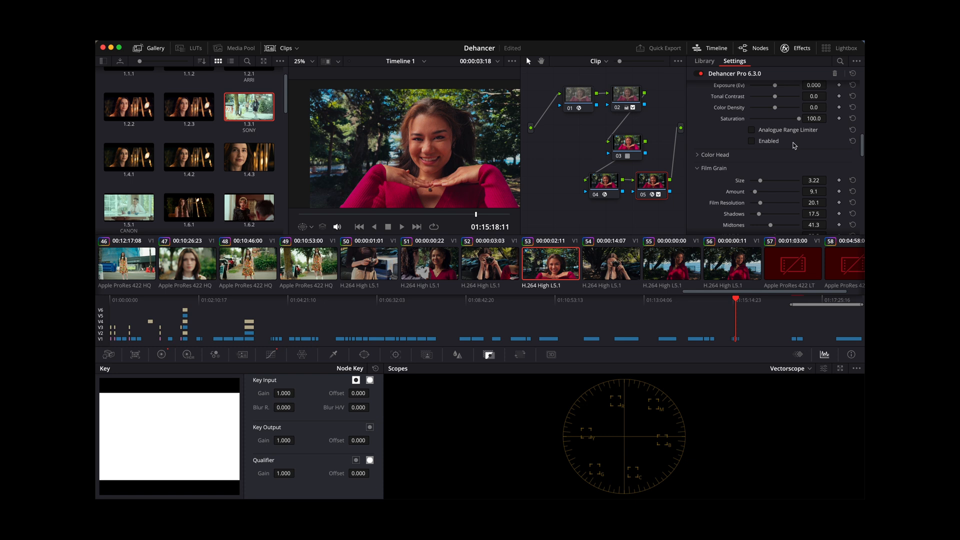
{"action": "scroll", "coordinate": [765, 140], "scroll_direction": "up", "scroll_amount": 5}
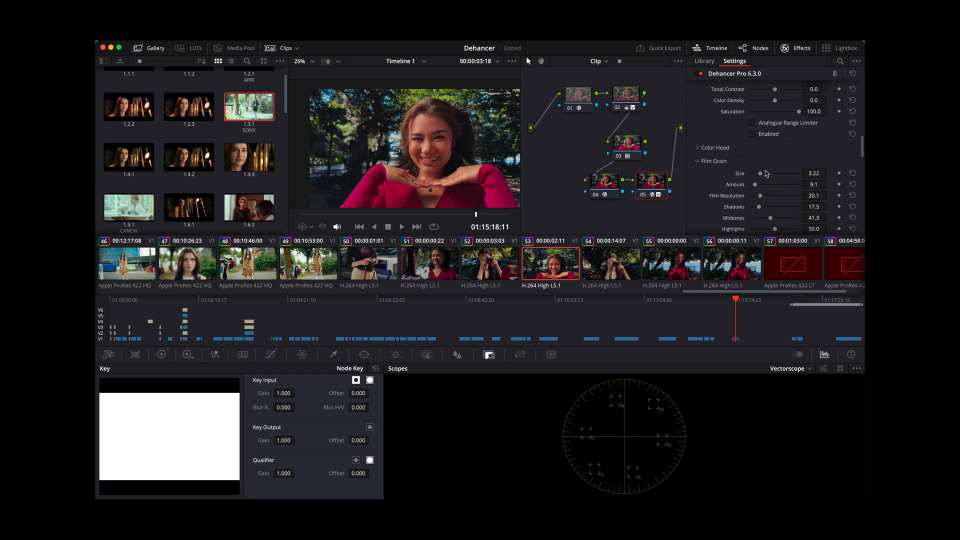